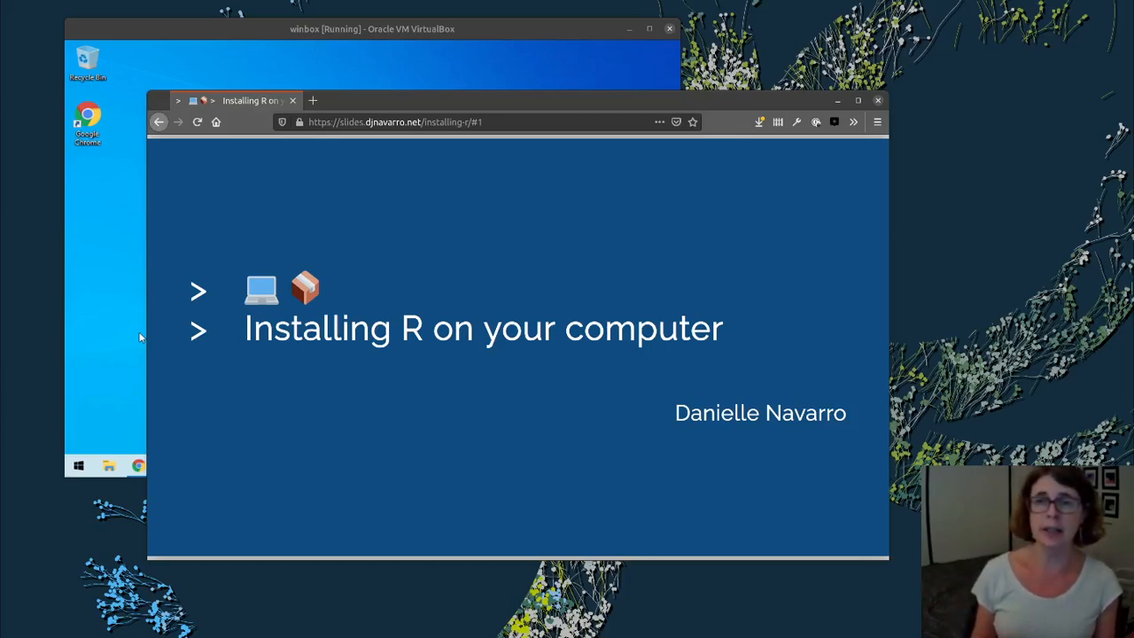
- Go through the "Installing R on your computer" slides, from the title to the Demonstration slide
{"action": "left_click", "coordinate": [477, 42]}
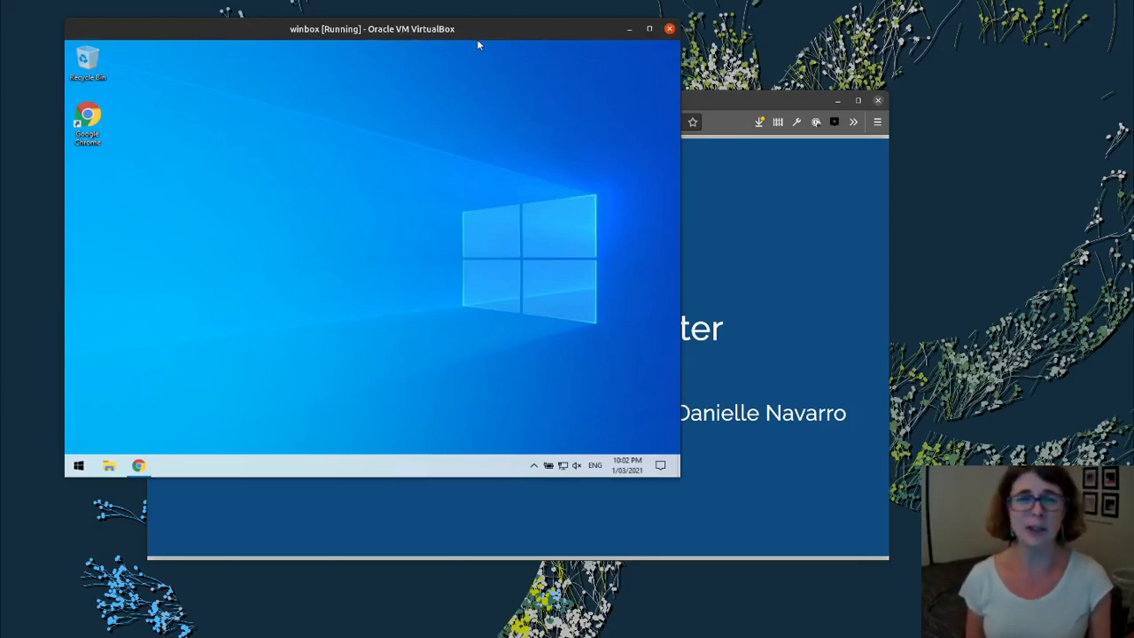
{"action": "right_click", "coordinate": [722, 99]}
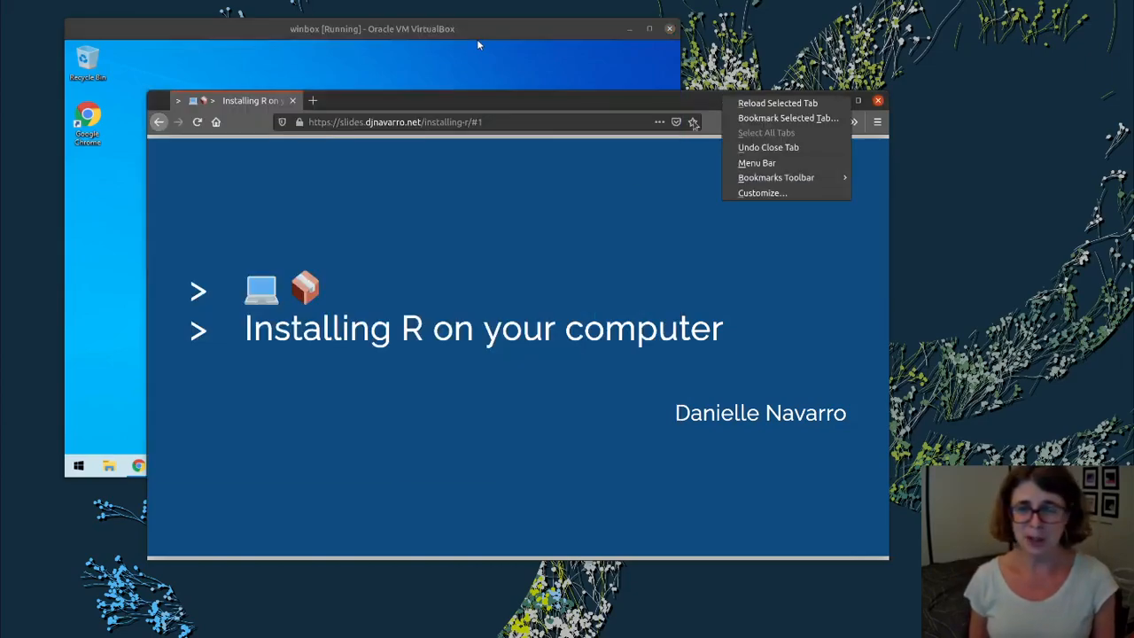
{"action": "left_click", "coordinate": [511, 253]}
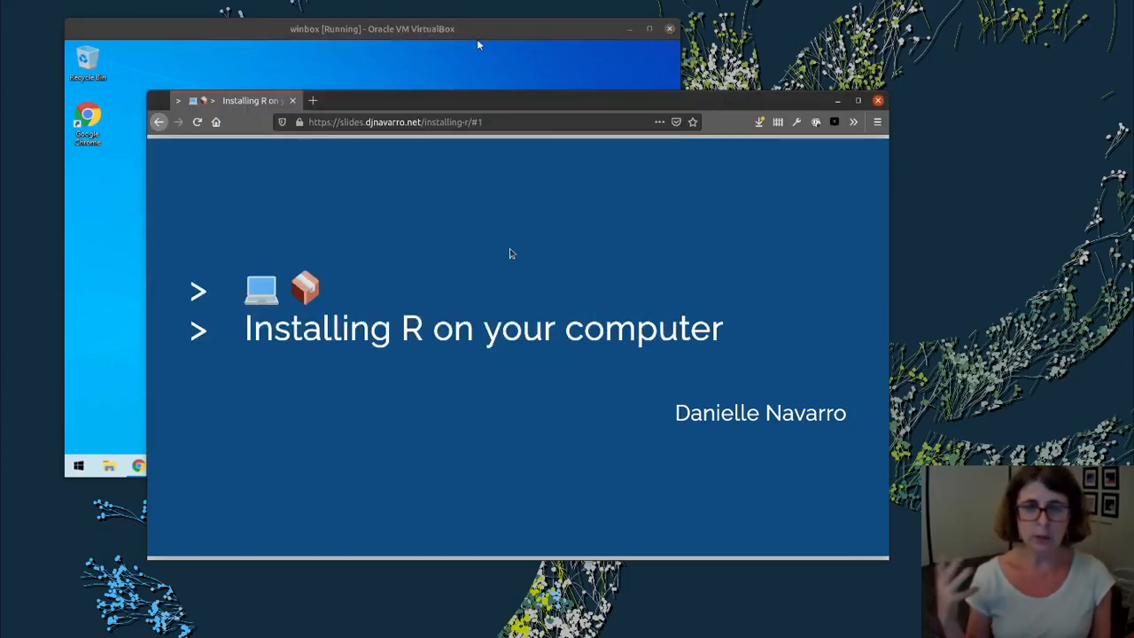
{"action": "key", "text": "Right"}
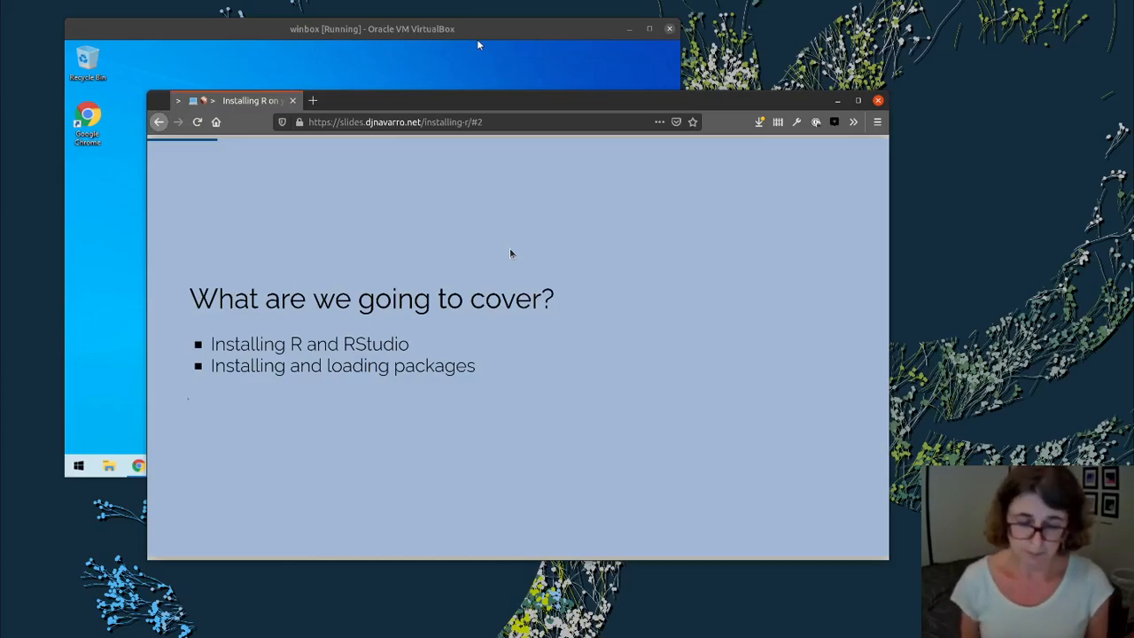
{"action": "key", "text": "Right"}
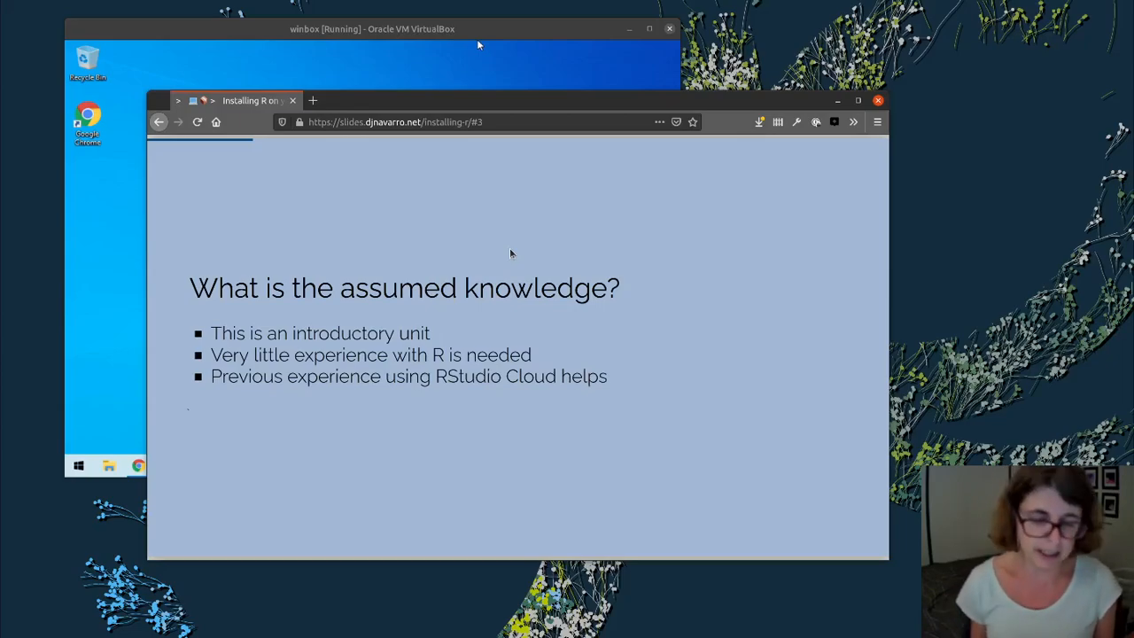
{"action": "key", "text": "Right"}
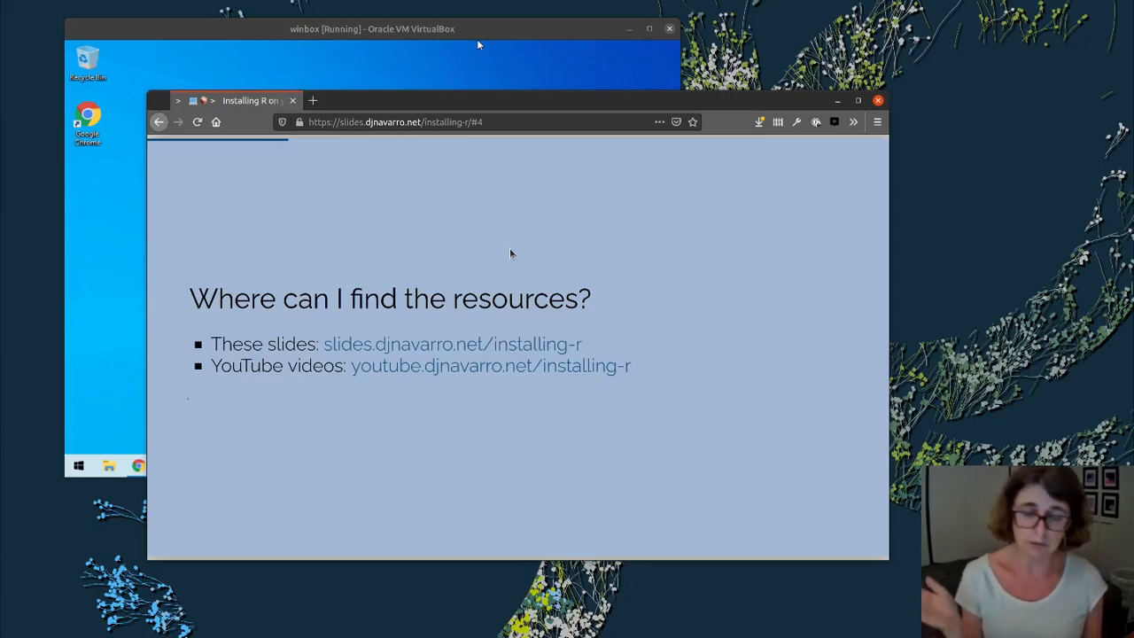
{"action": "key", "text": "Right"}
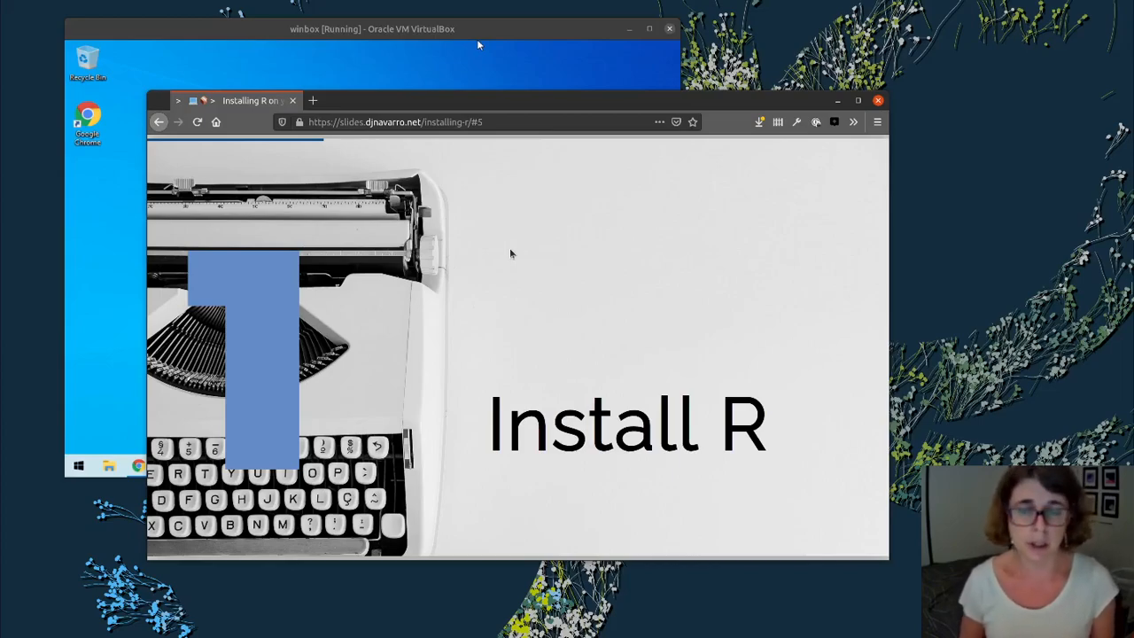
{"action": "key", "text": "Right"}
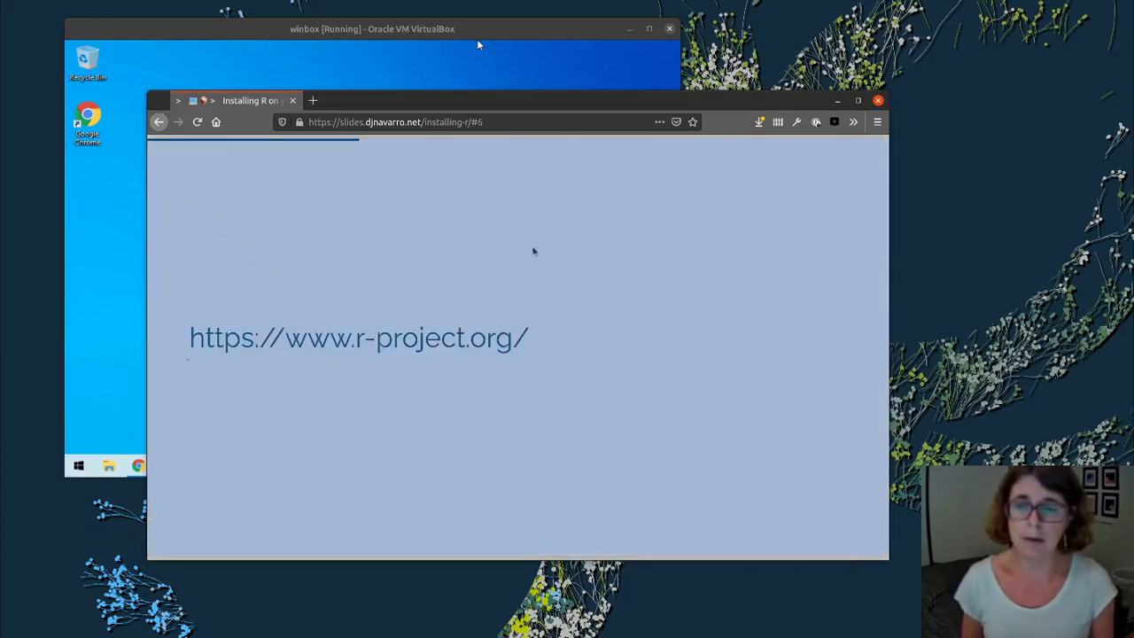
{"action": "left_click_drag", "start_coordinate": [562, 347], "coordinate": [239, 354]}
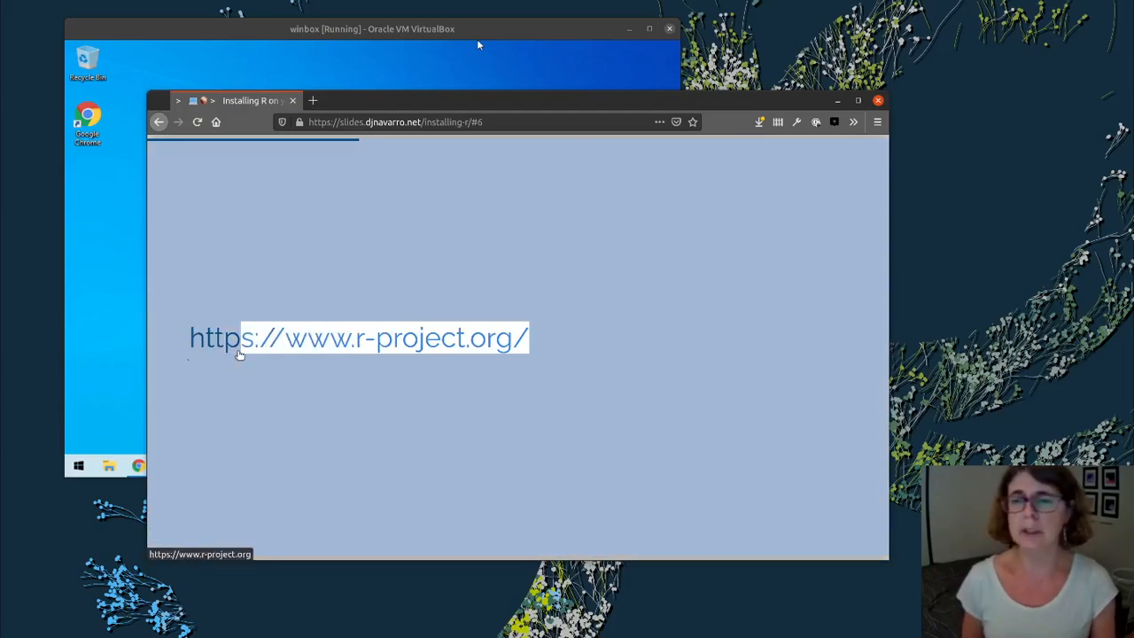
{"action": "left_click", "coordinate": [434, 423]}
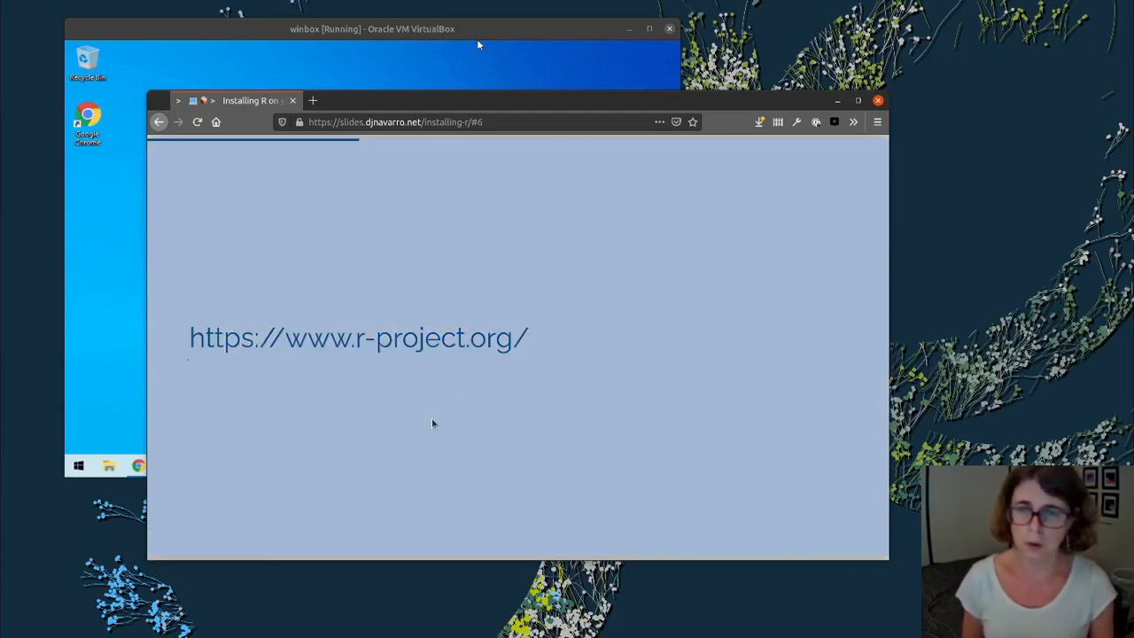
{"action": "key", "text": "Right"}
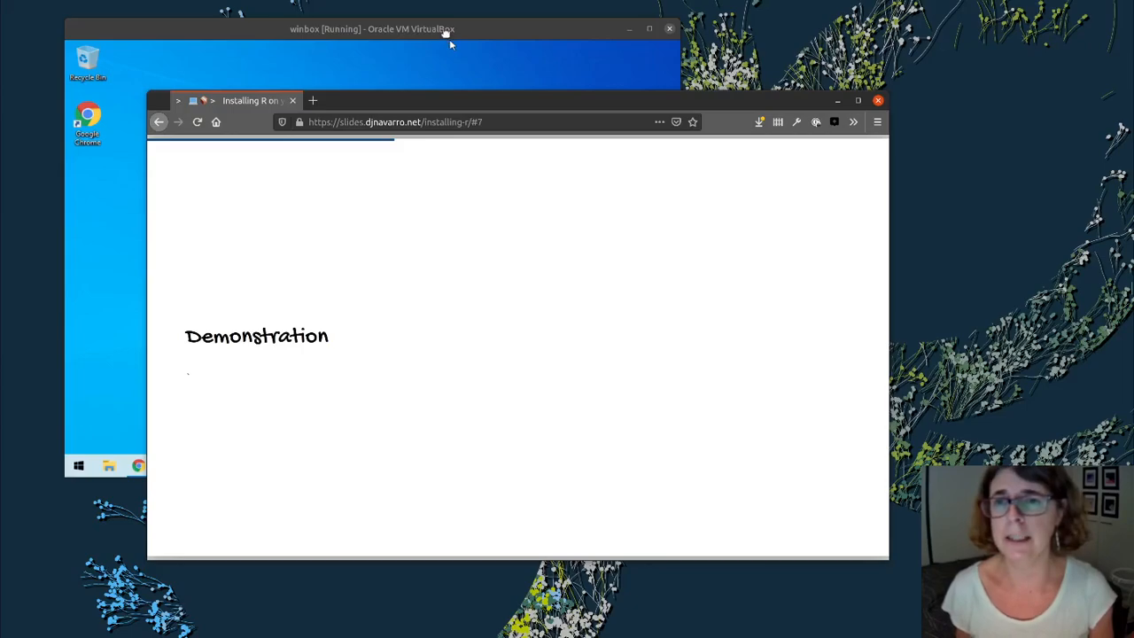
- Switch to Chrome in the winbox virtual machine and open the Australian CSIRO CRAN mirror from the R Project page
{"action": "left_click", "coordinate": [449, 39]}
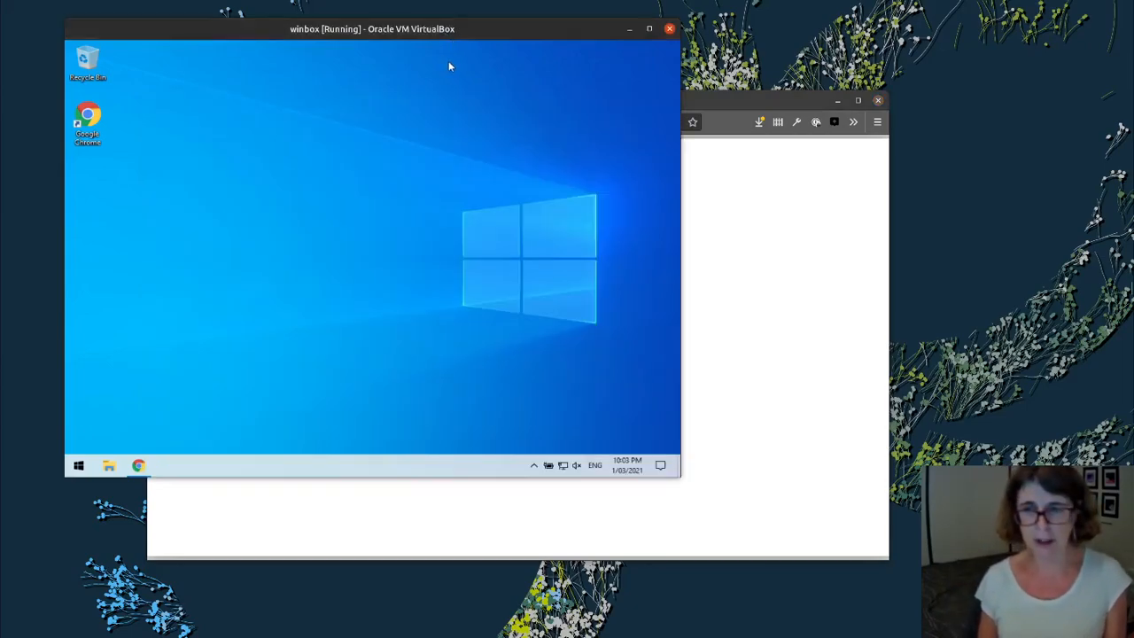
{"action": "left_click", "coordinate": [138, 466]}
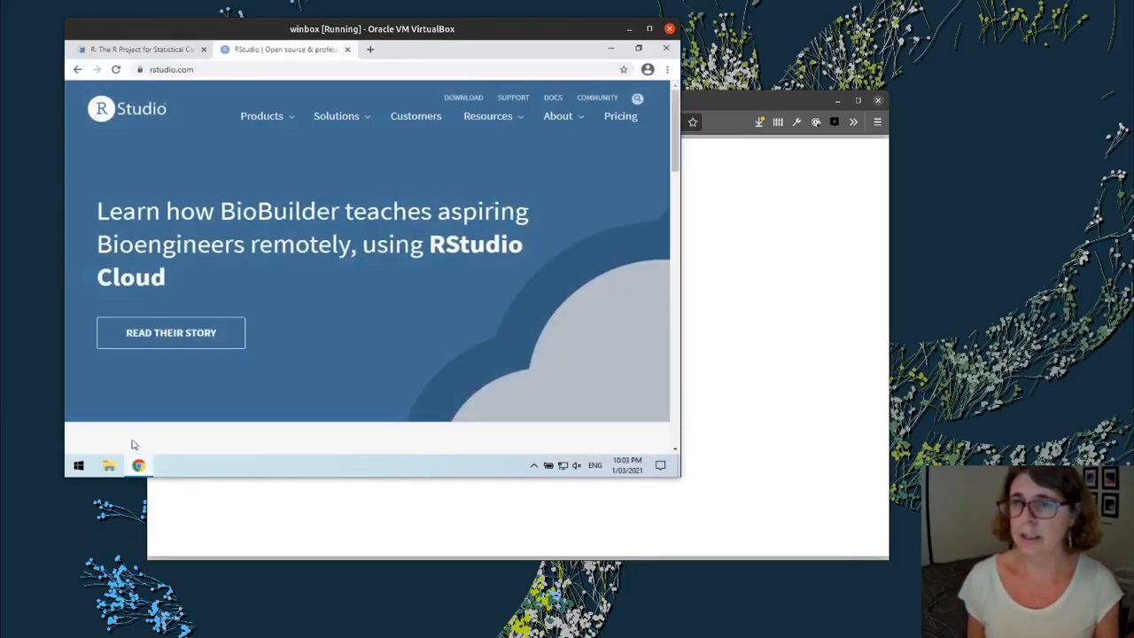
{"action": "left_click", "coordinate": [142, 51]}
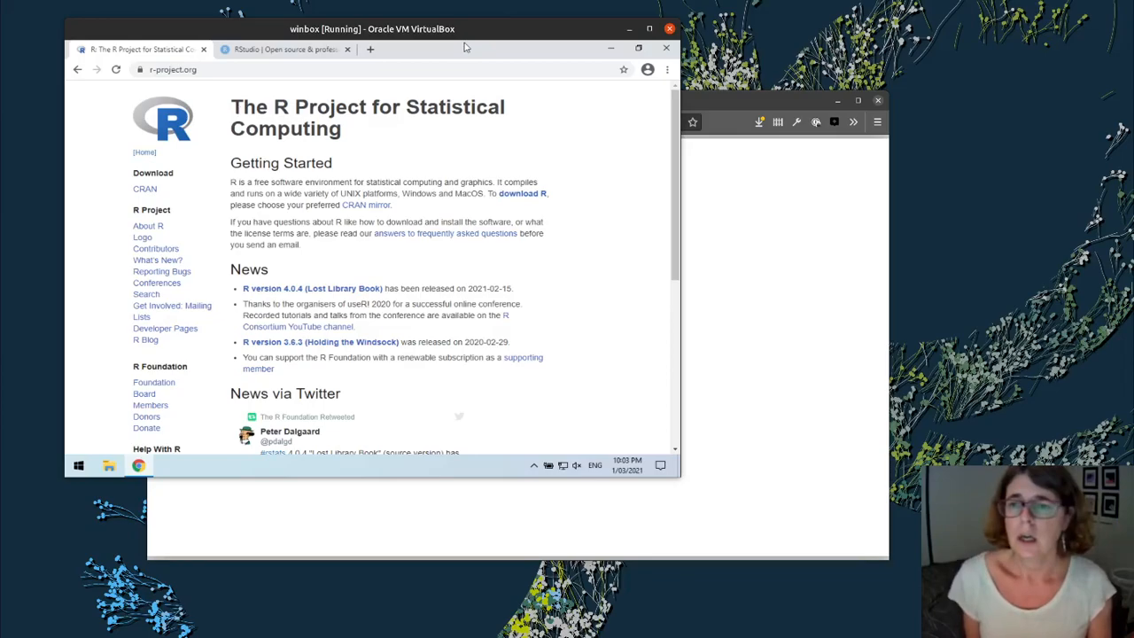
{"action": "left_click", "coordinate": [531, 196]}
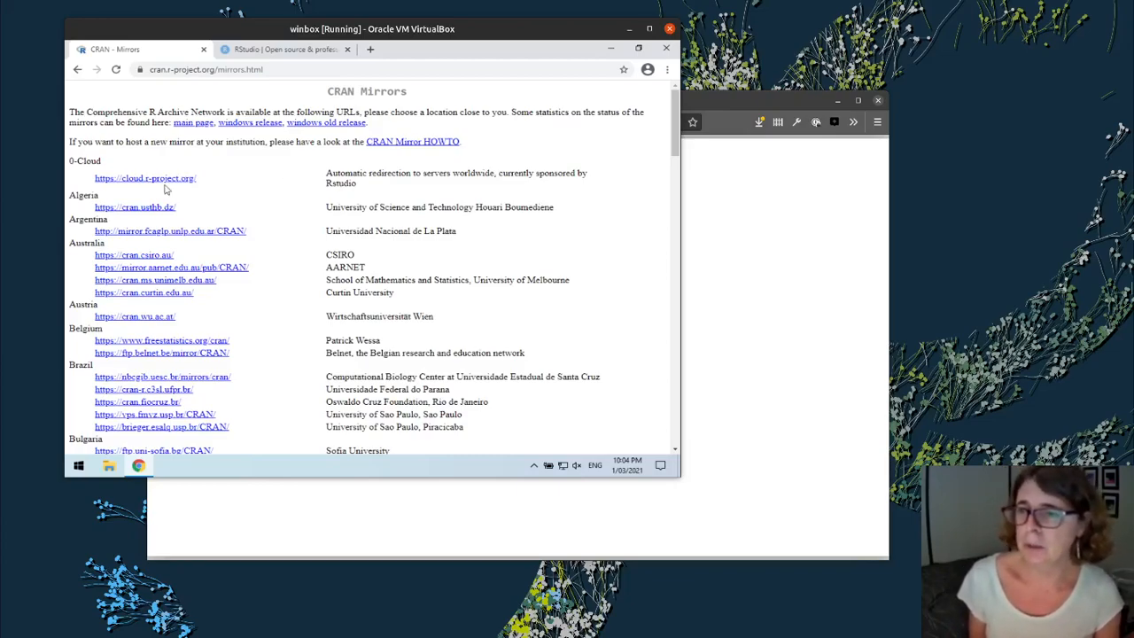
{"action": "left_click", "coordinate": [147, 256]}
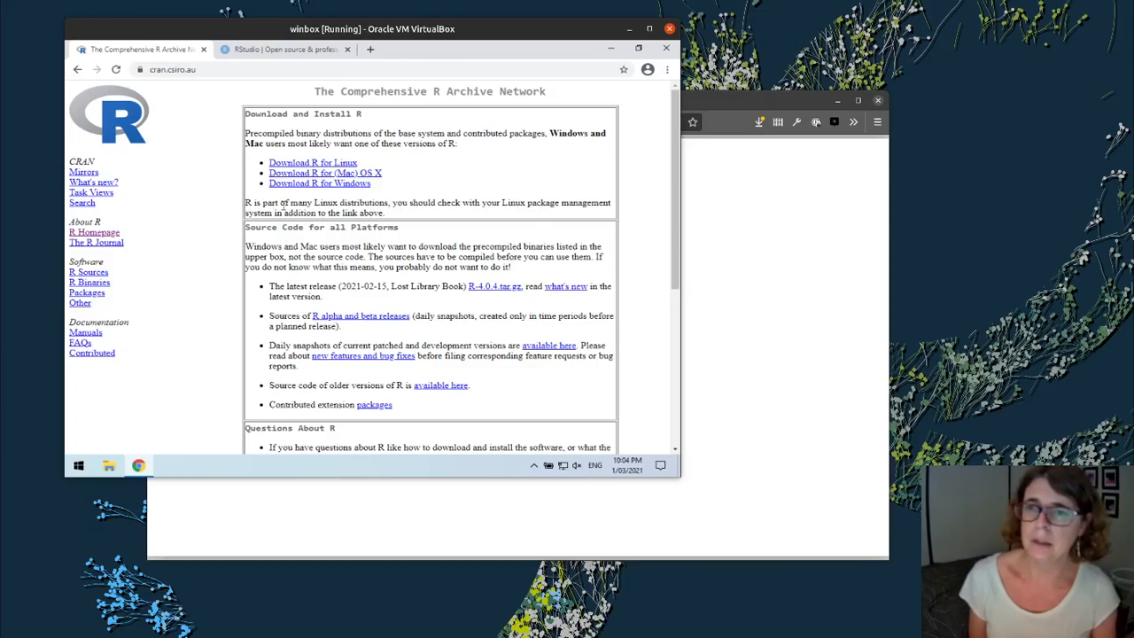
- Download the R 4.0.4 installer for Windows from the first-time installation page
{"action": "left_click", "coordinate": [350, 184]}
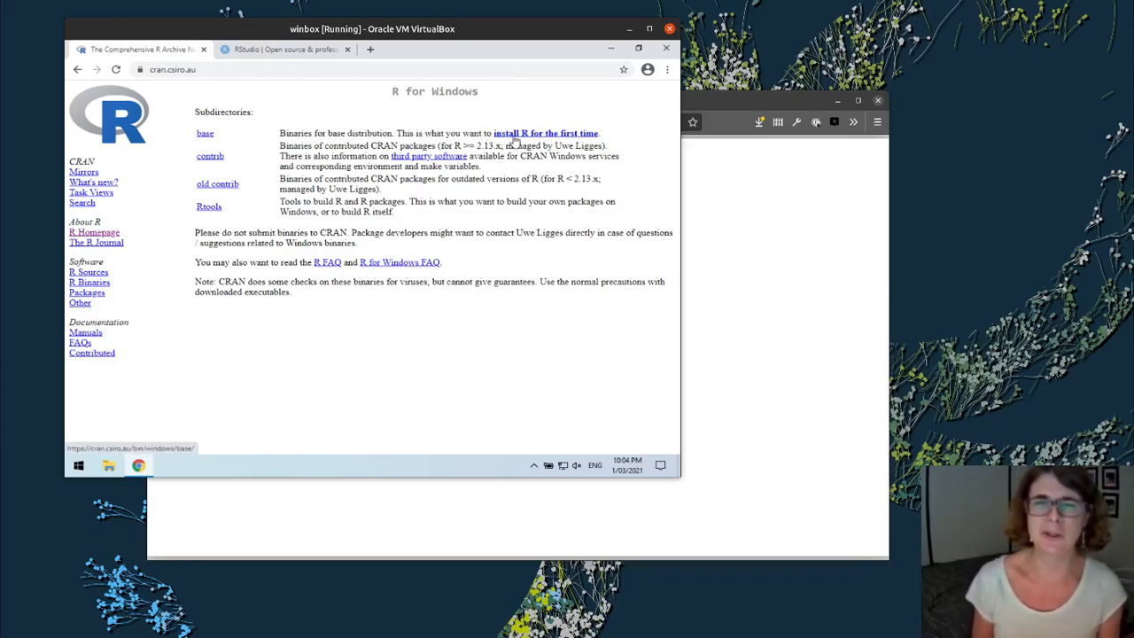
{"action": "left_click", "coordinate": [547, 134]}
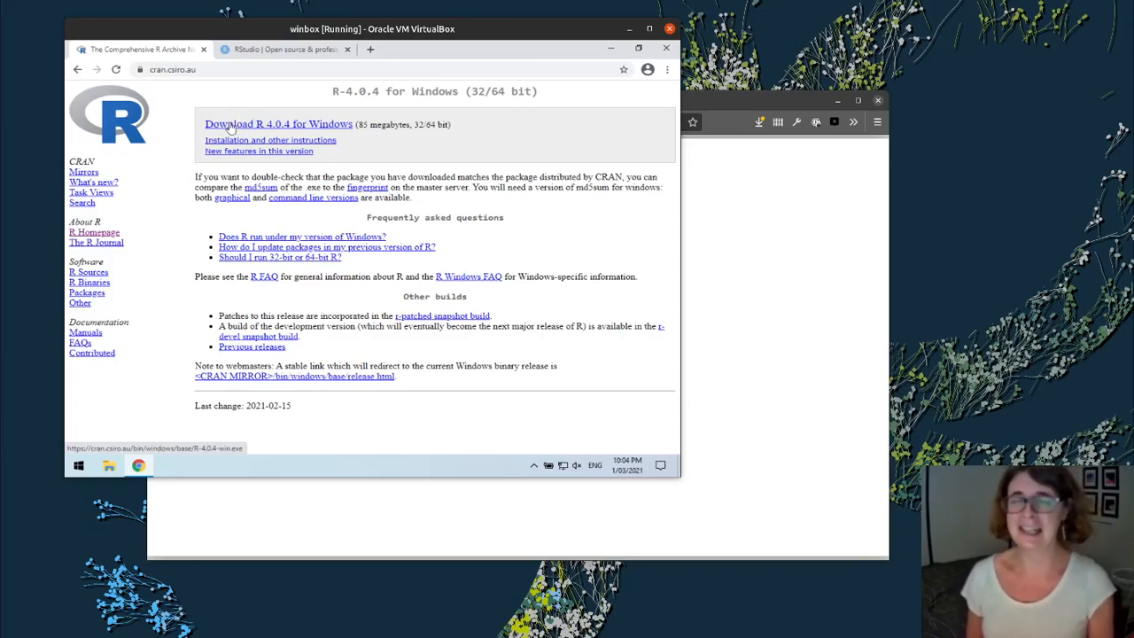
{"action": "left_click", "coordinate": [289, 129]}
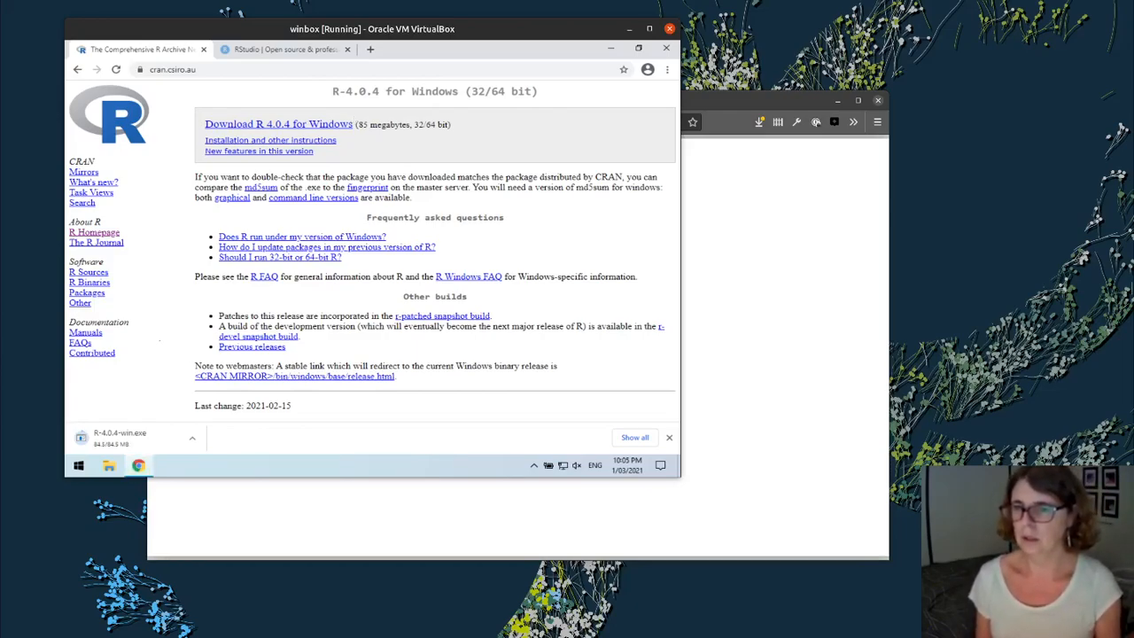
- Show the downloaded R-4.0.4-win installer in its folder and launch it
{"action": "left_click", "coordinate": [192, 439]}
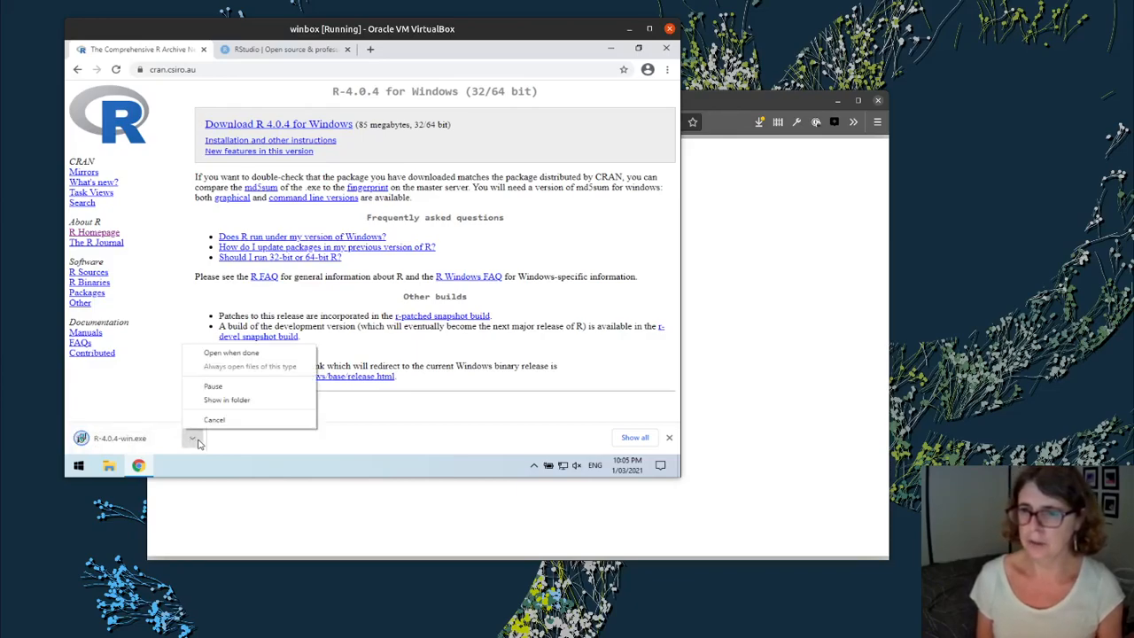
{"action": "left_click", "coordinate": [241, 400]}
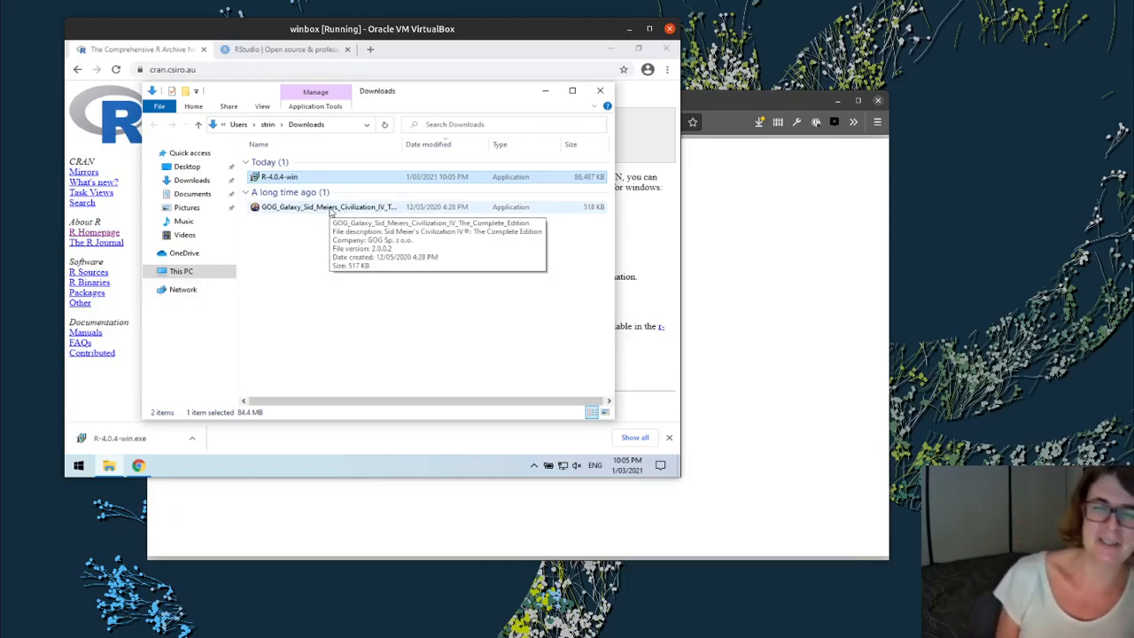
{"action": "left_click", "coordinate": [280, 178]}
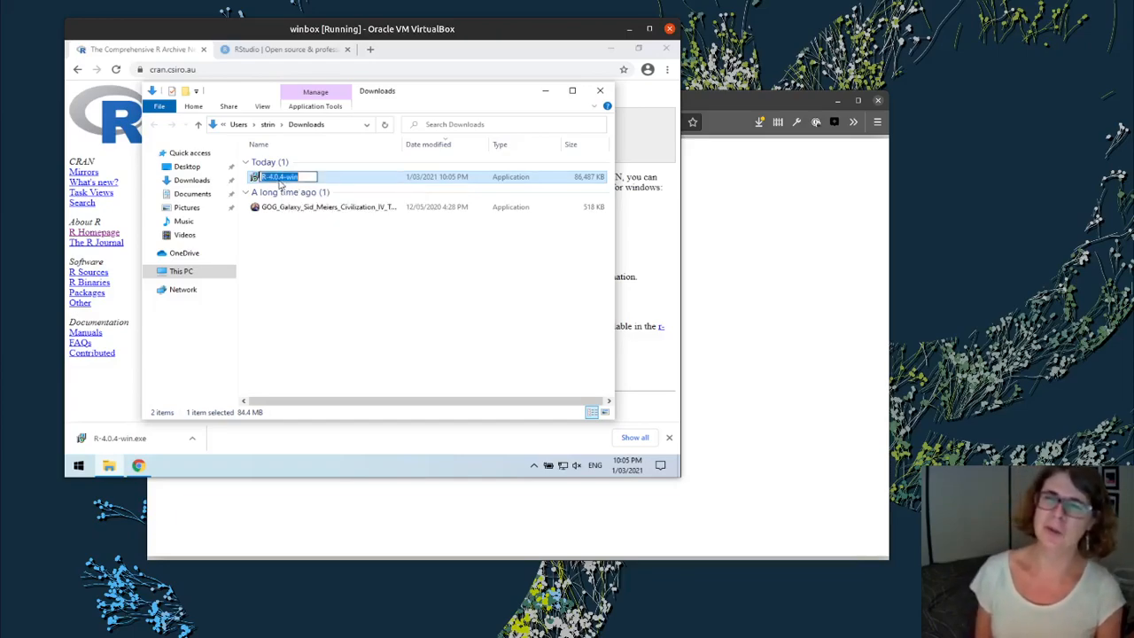
{"action": "left_click", "coordinate": [344, 241]}
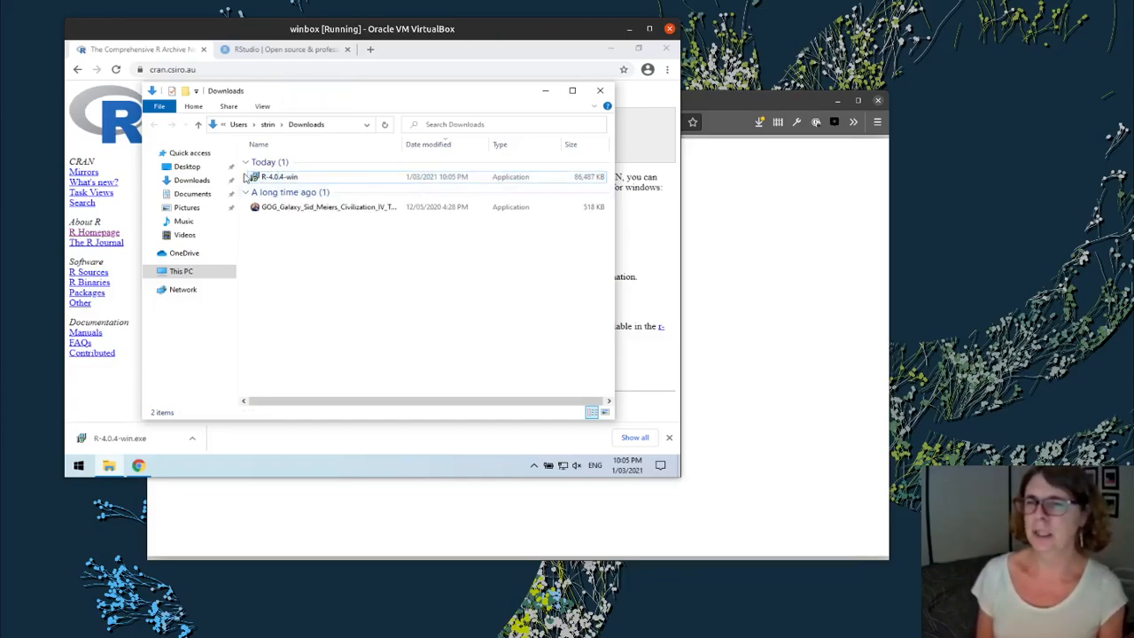
{"action": "double_click", "coordinate": [266, 178]}
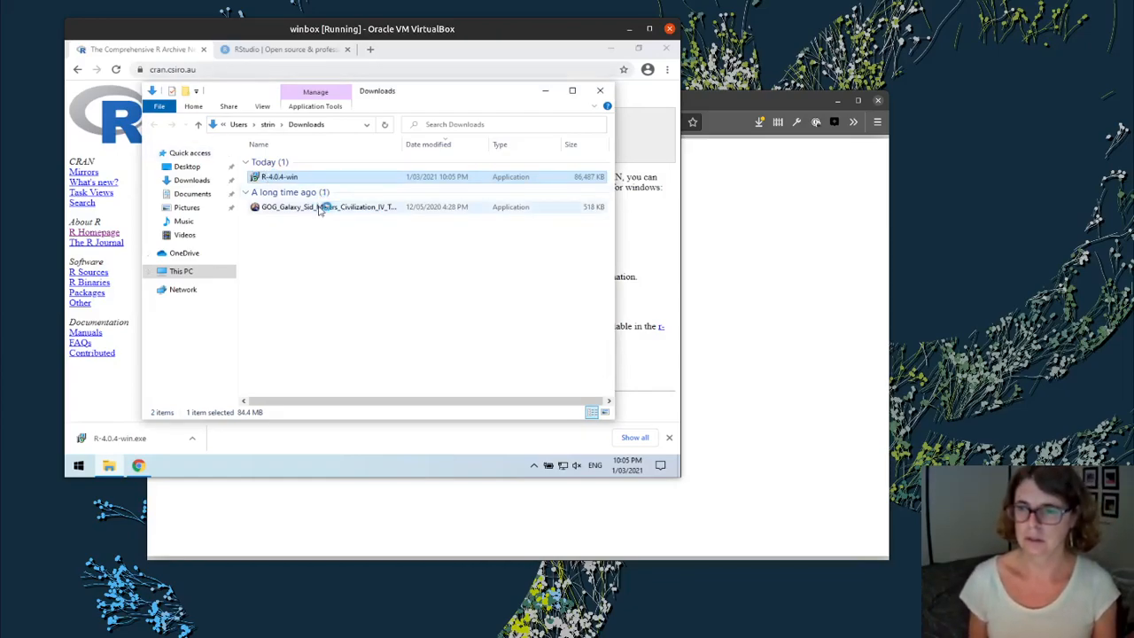
- Close the CRAN page and minimise the browser
{"action": "left_click", "coordinate": [203, 51]}
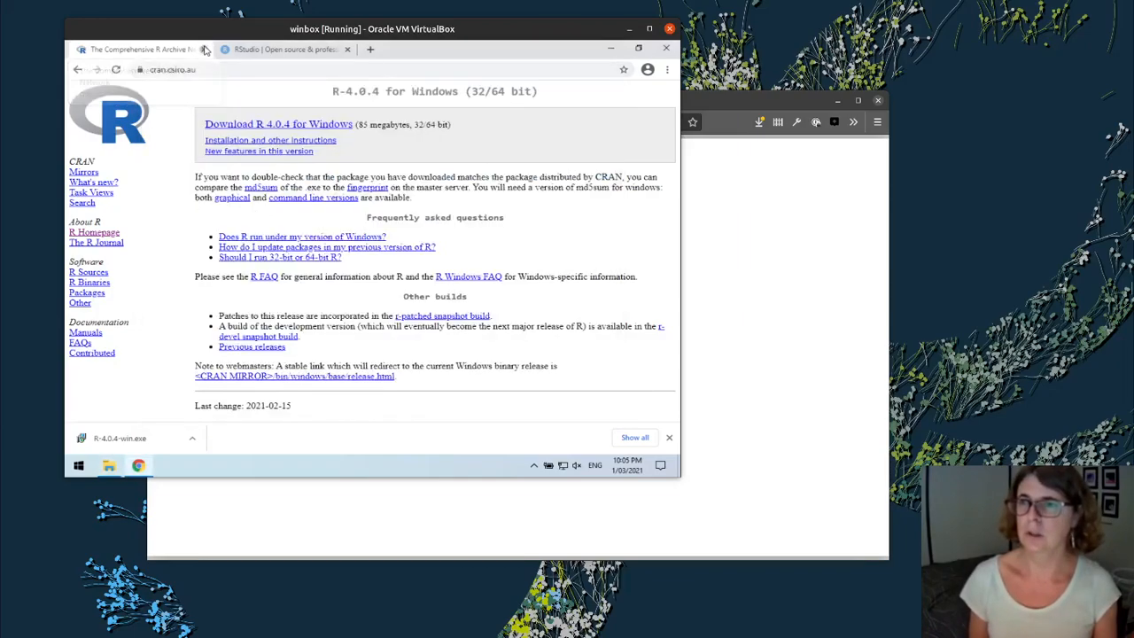
{"action": "left_click", "coordinate": [204, 50]}
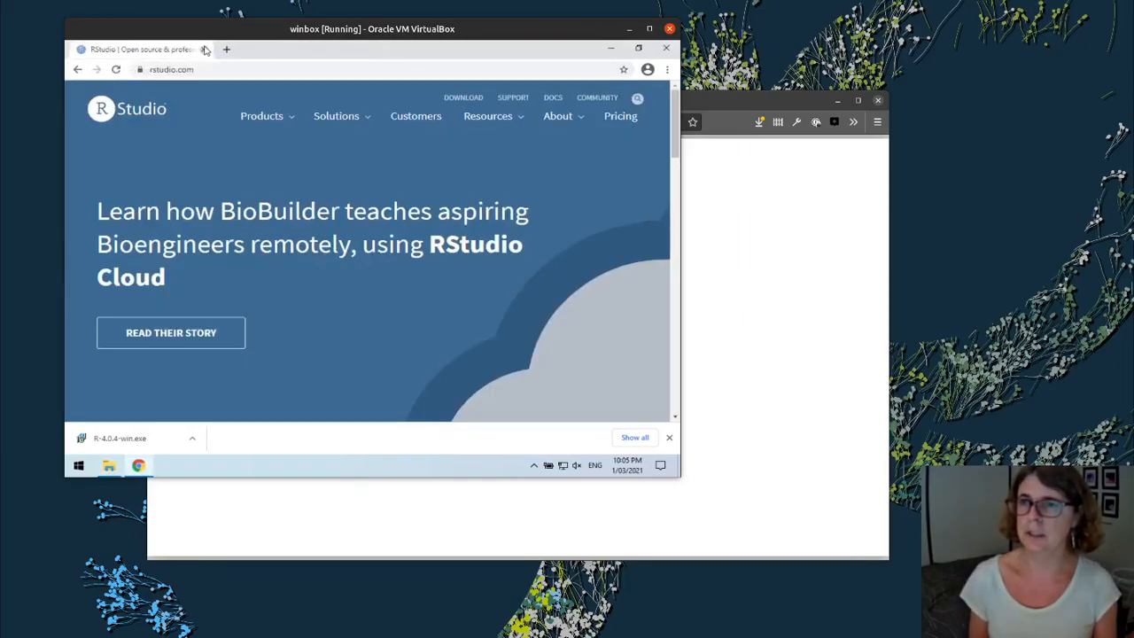
{"action": "left_click", "coordinate": [611, 48]}
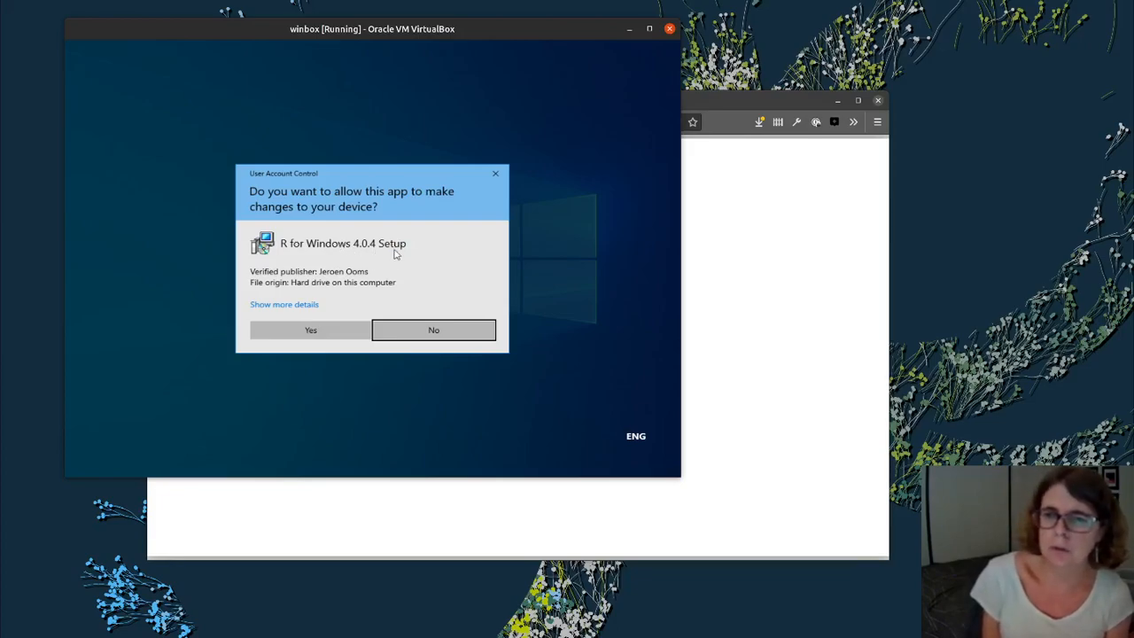
- Allow R for Windows 4.0.4 Setup to make changes, and continue in English past the licence information
{"action": "left_click", "coordinate": [325, 332]}
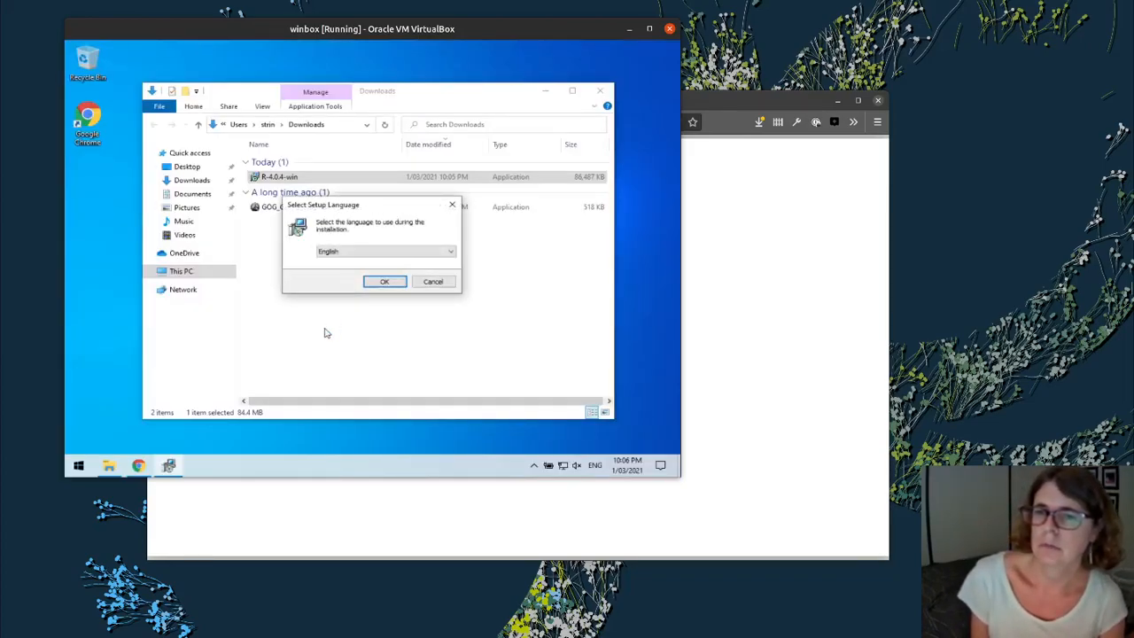
{"action": "left_click", "coordinate": [383, 282]}
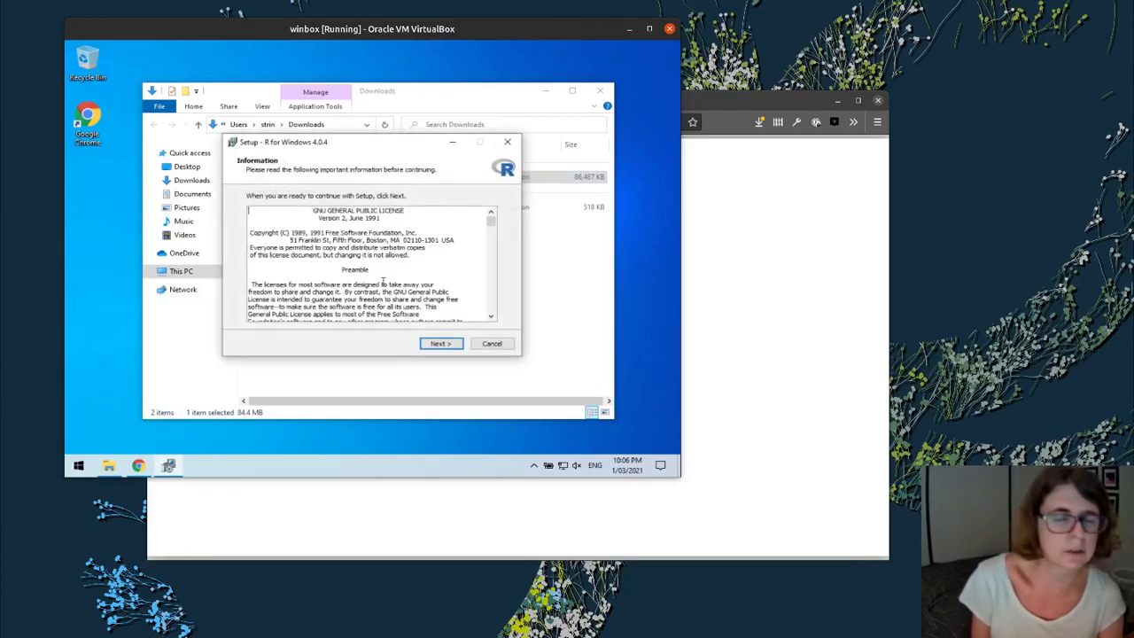
{"action": "left_click", "coordinate": [434, 342]}
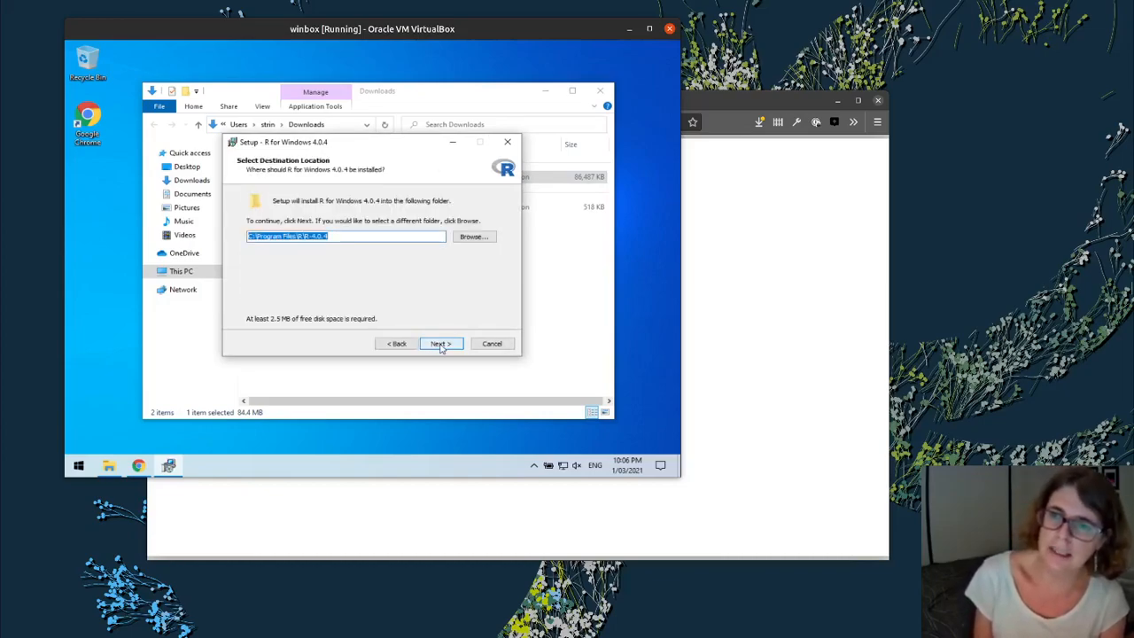
- Accept the default destination folder, components, startup options and Start Menu folder for the R for Windows 4.0.4 installation
{"action": "left_click", "coordinate": [440, 346]}
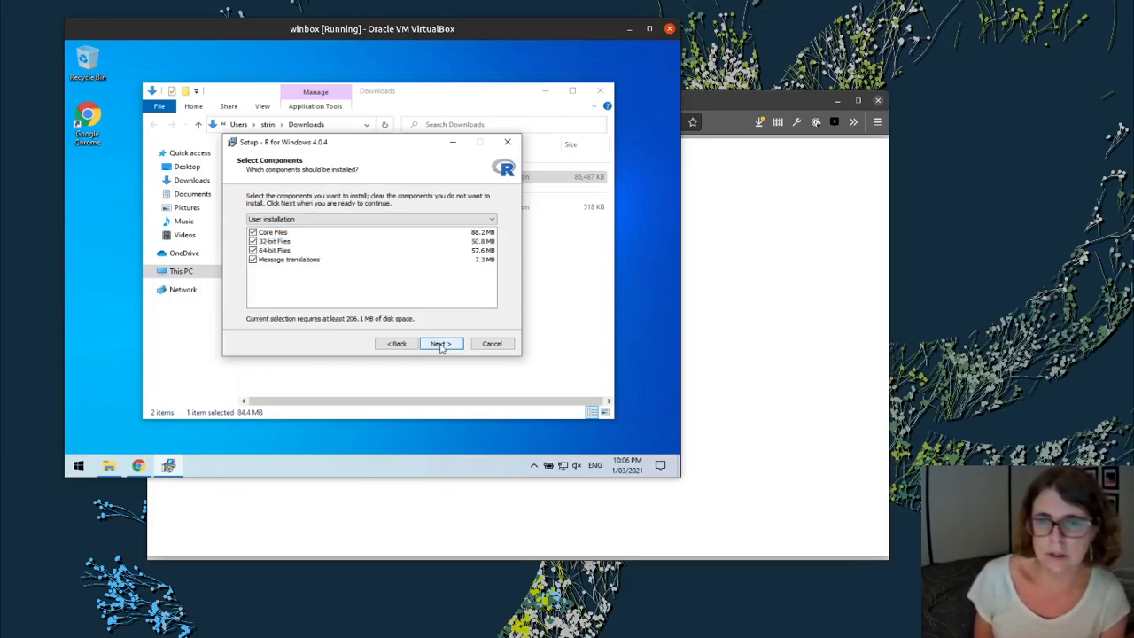
{"action": "left_click", "coordinate": [440, 346]}
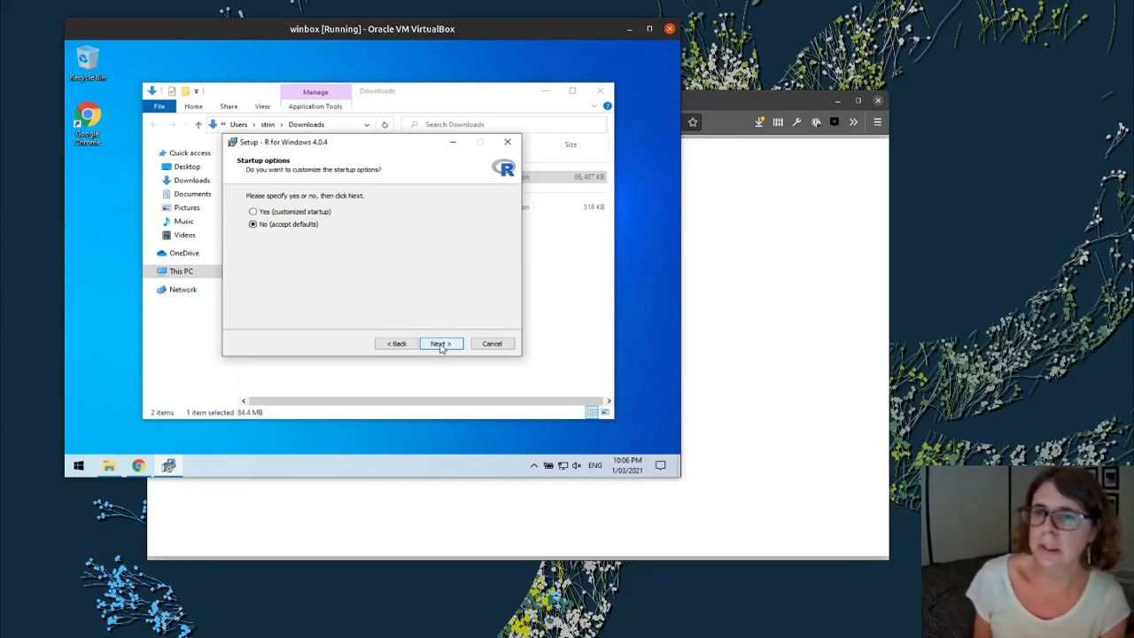
{"action": "left_click", "coordinate": [440, 346]}
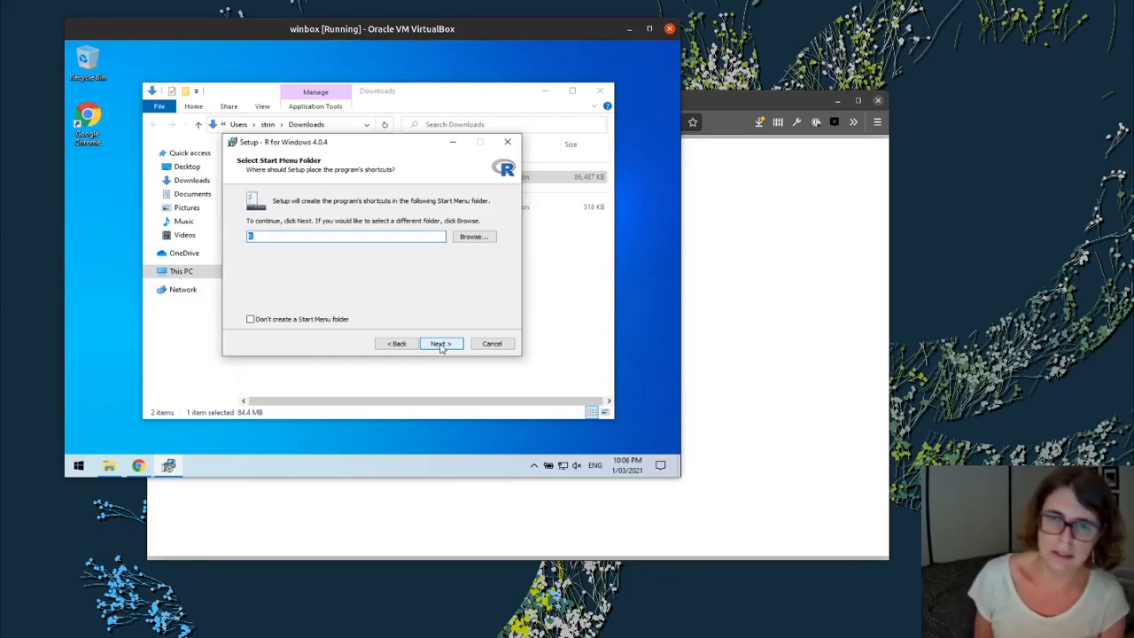
{"action": "left_click", "coordinate": [441, 345]}
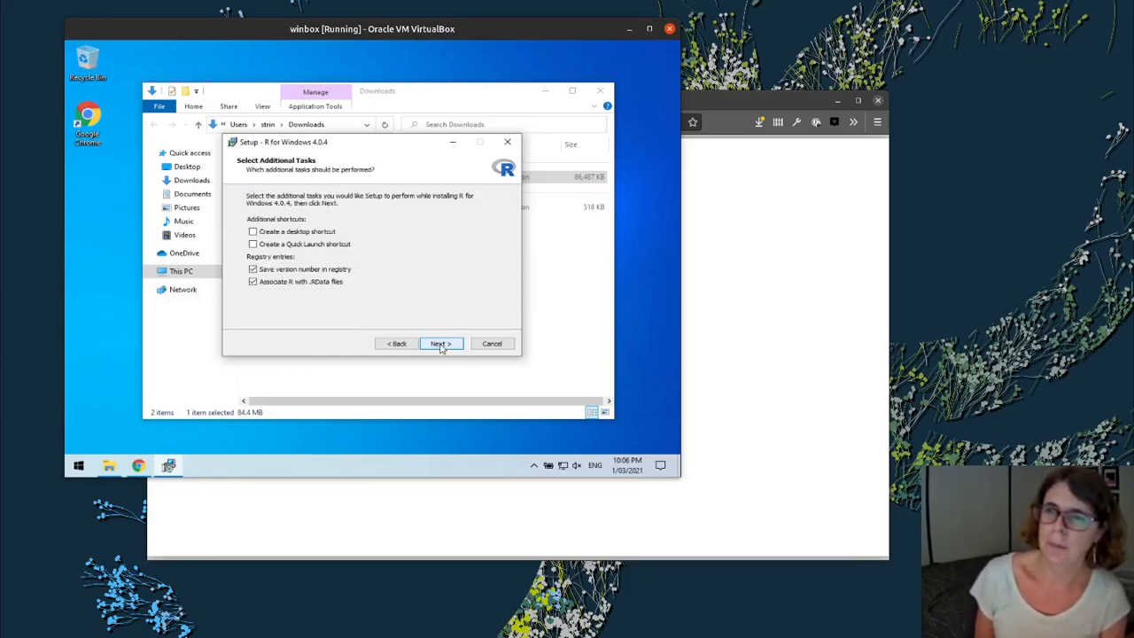
- Install R with a desktop shortcut, finish the setup and clear the Downloads window off the desktop
{"action": "left_click", "coordinate": [322, 233]}
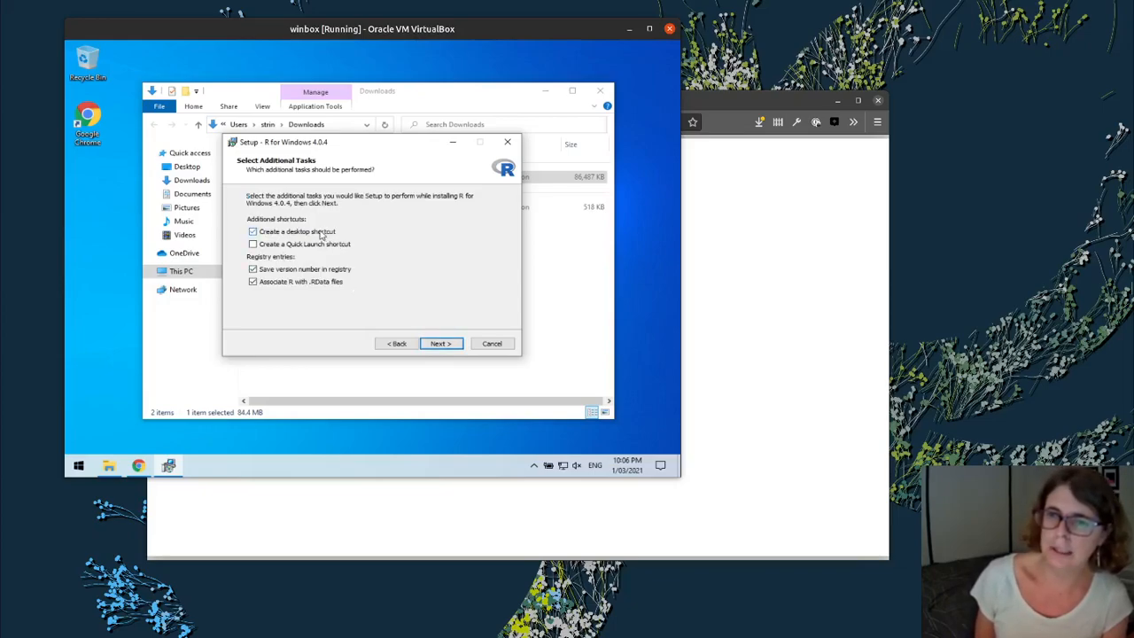
{"action": "left_click", "coordinate": [435, 344]}
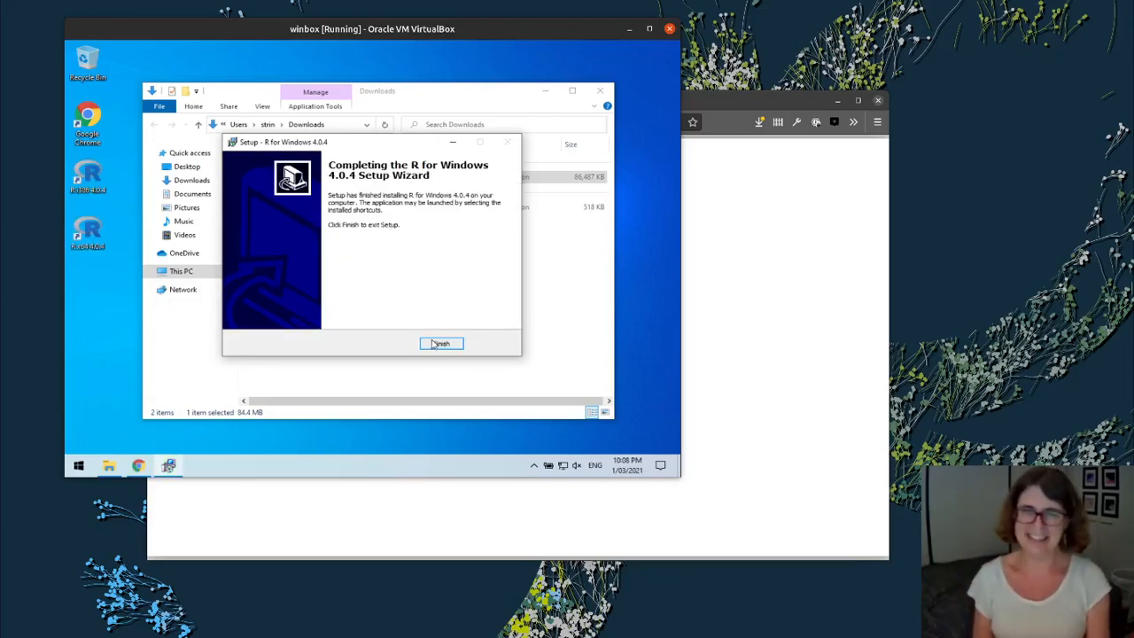
{"action": "left_click", "coordinate": [434, 344]}
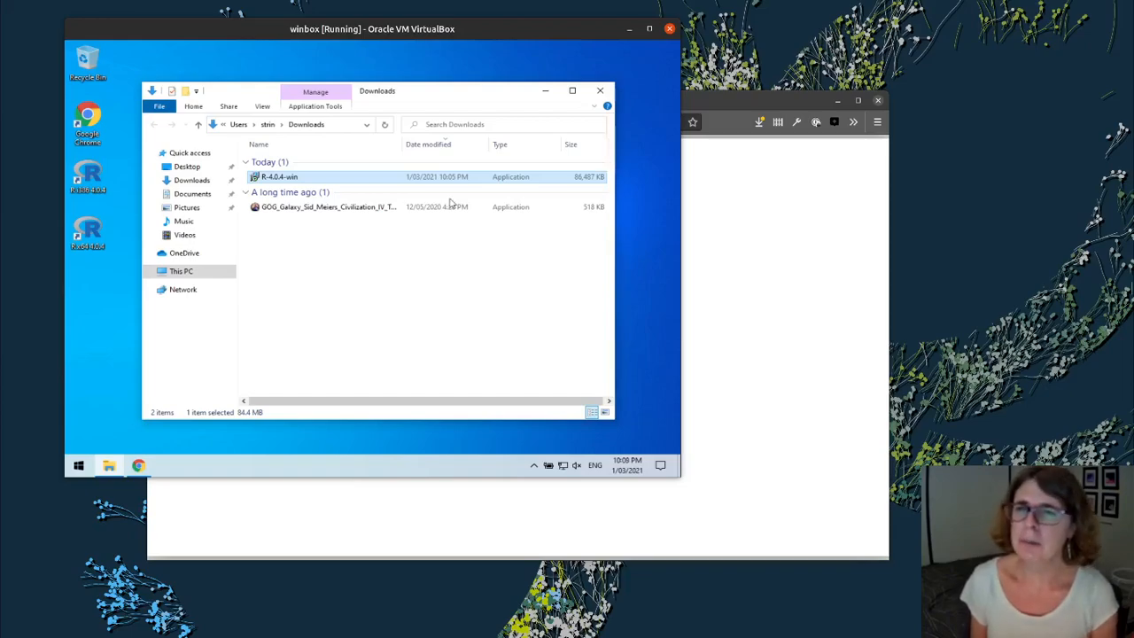
{"action": "left_click", "coordinate": [546, 91]}
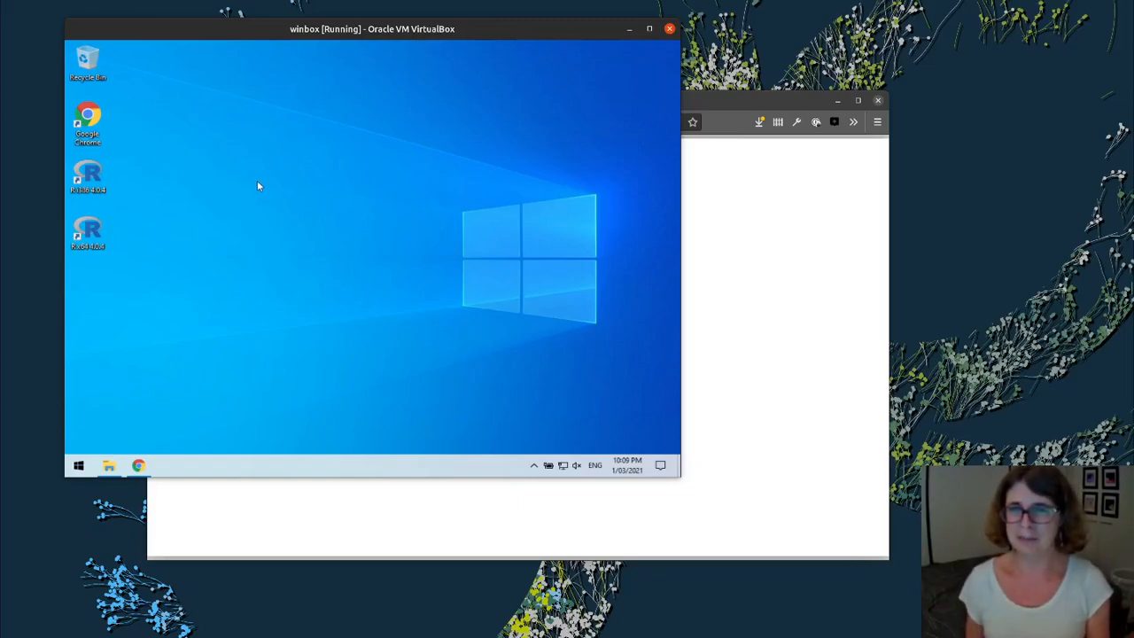
- Switch to the installation slides and advance through the RStudio section and its rstudio.com address to the Demonstration slide
{"action": "left_click", "coordinate": [783, 294]}
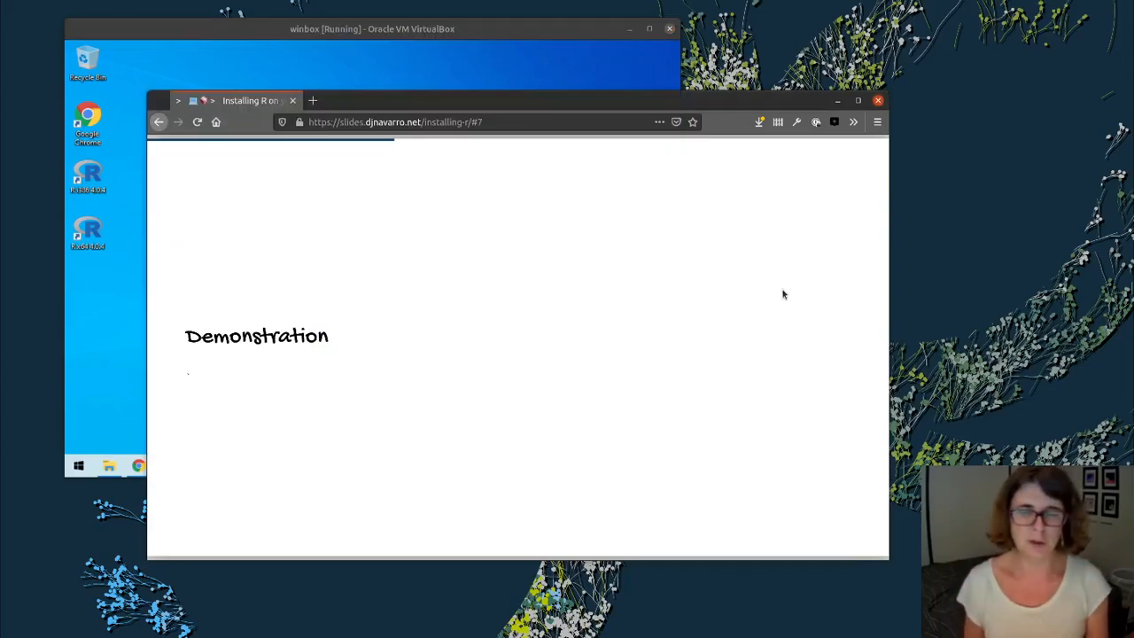
{"action": "key", "text": "Right"}
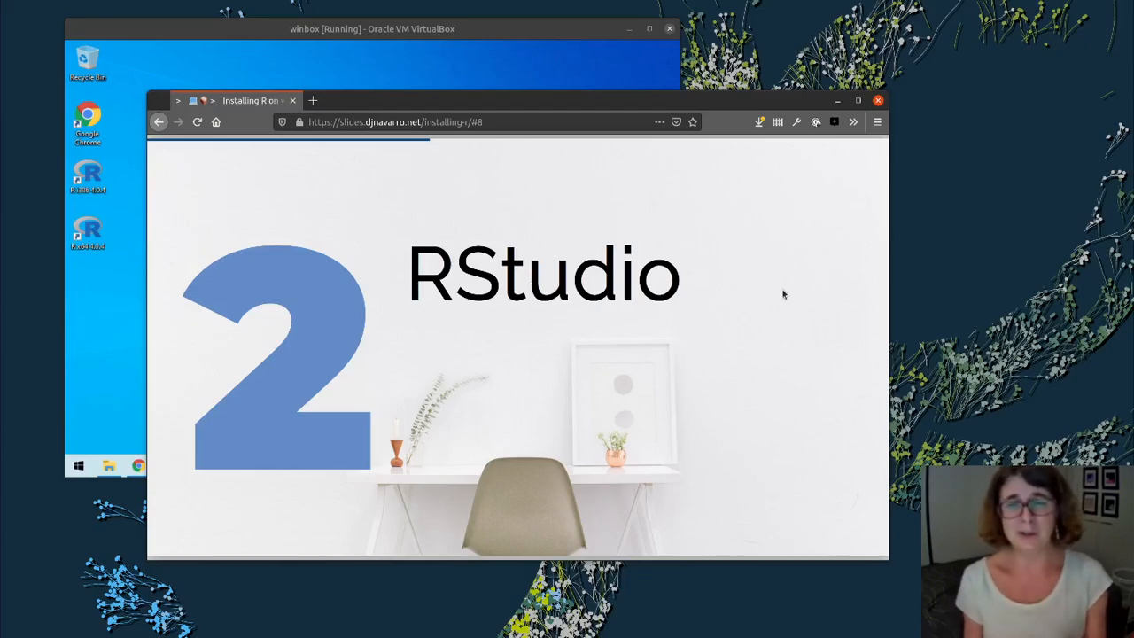
{"action": "key", "text": "Right"}
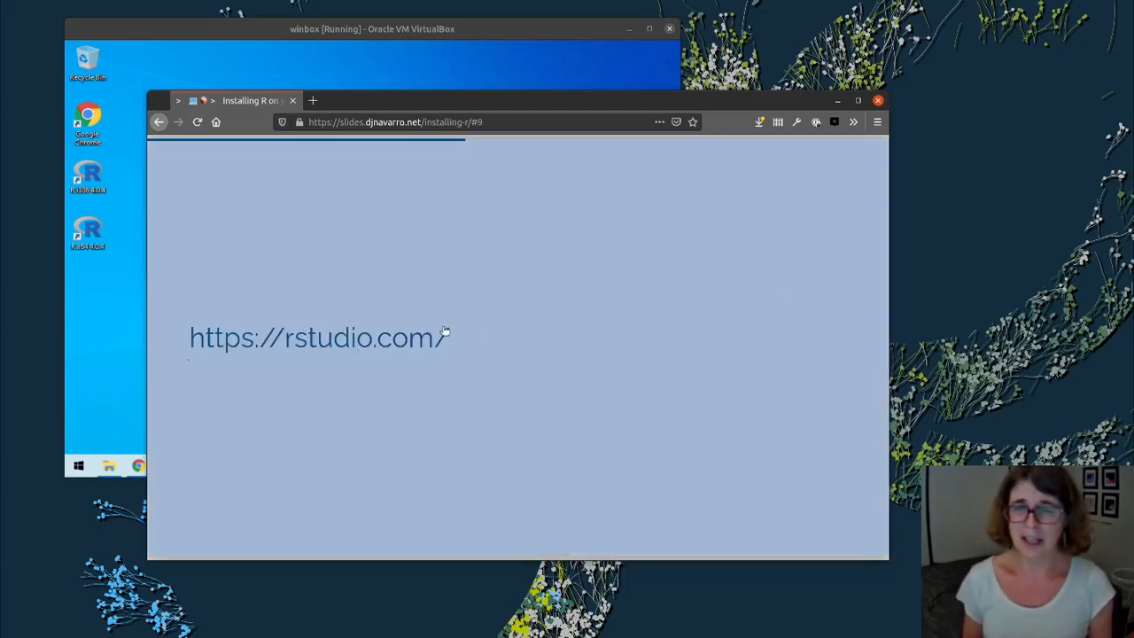
{"action": "left_click_drag", "start_coordinate": [485, 335], "coordinate": [282, 341]}
{"action": "left_click", "coordinate": [618, 353]}
{"action": "key", "text": "Right"}
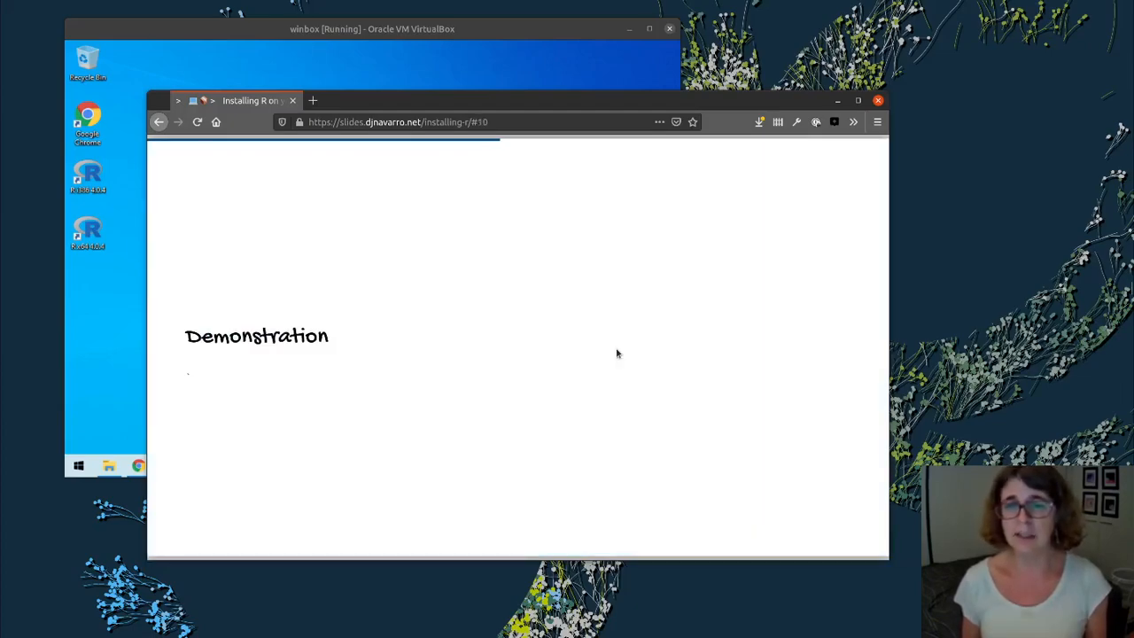
- Switch to Chrome in the virtual machine, go to rstudio.com and open the open source RStudio product page
{"action": "left_click", "coordinate": [459, 69]}
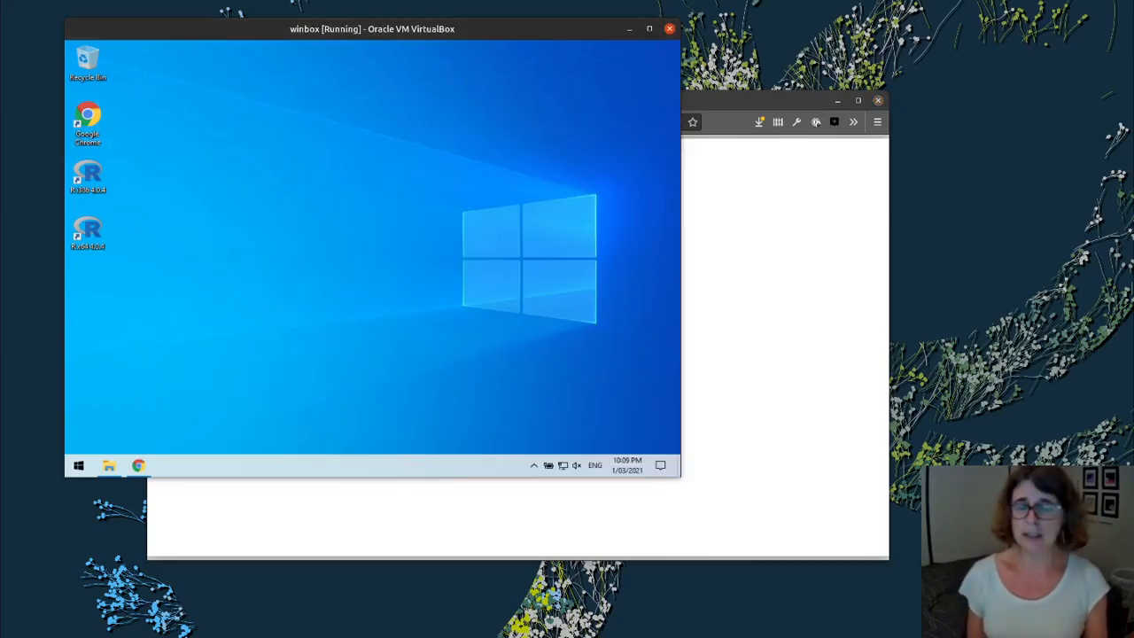
{"action": "left_click", "coordinate": [135, 469]}
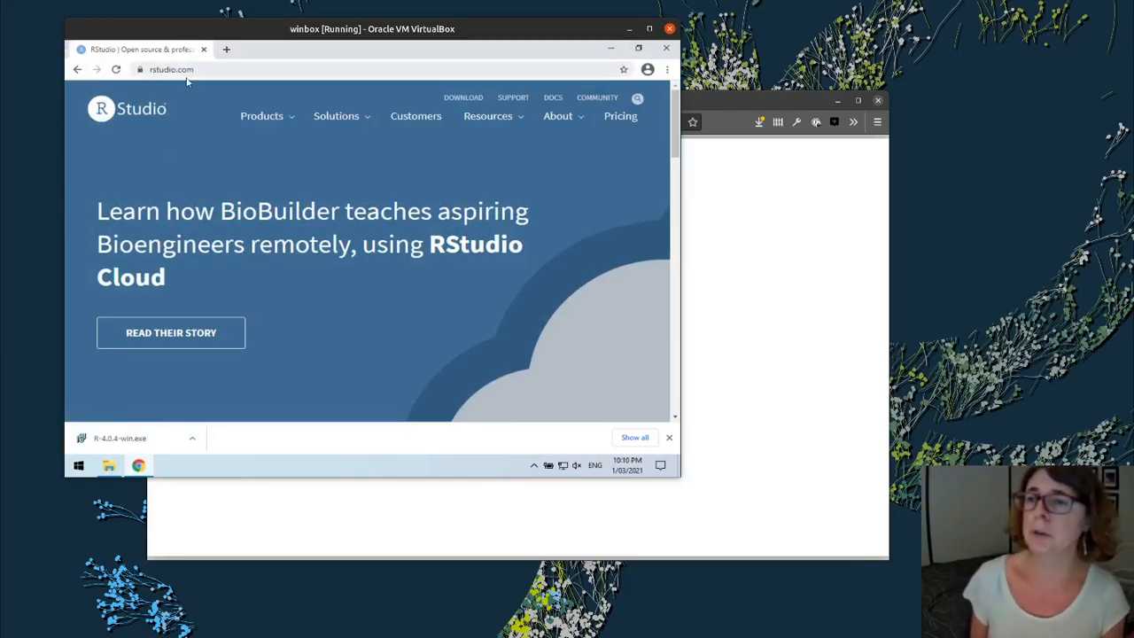
{"action": "mouse_move", "coordinate": [266, 117]}
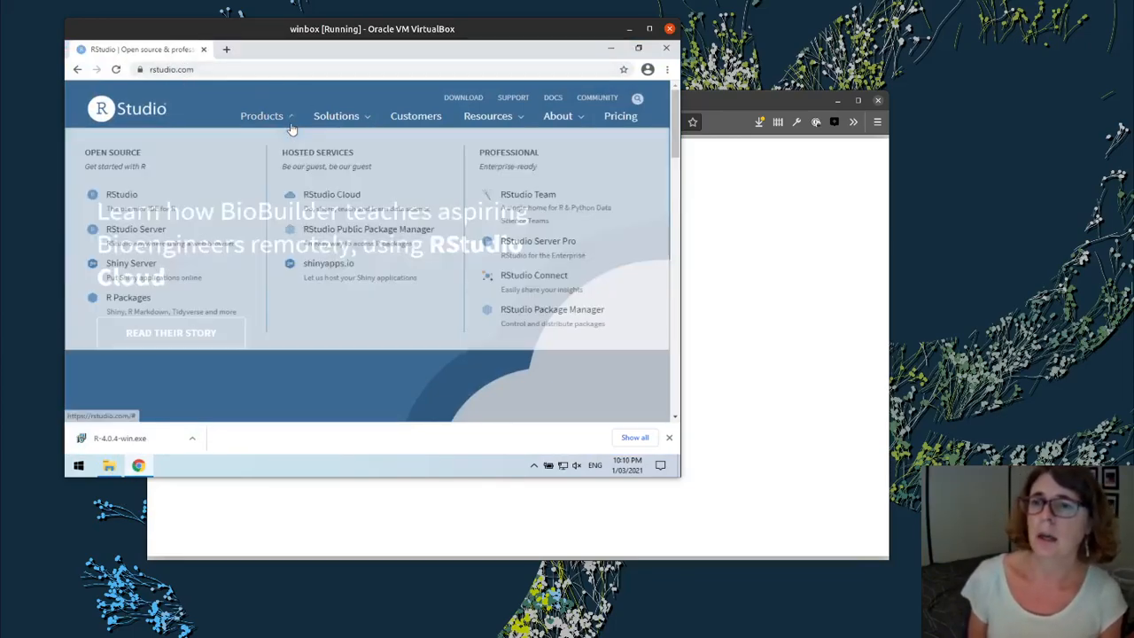
{"action": "left_click", "coordinate": [135, 214]}
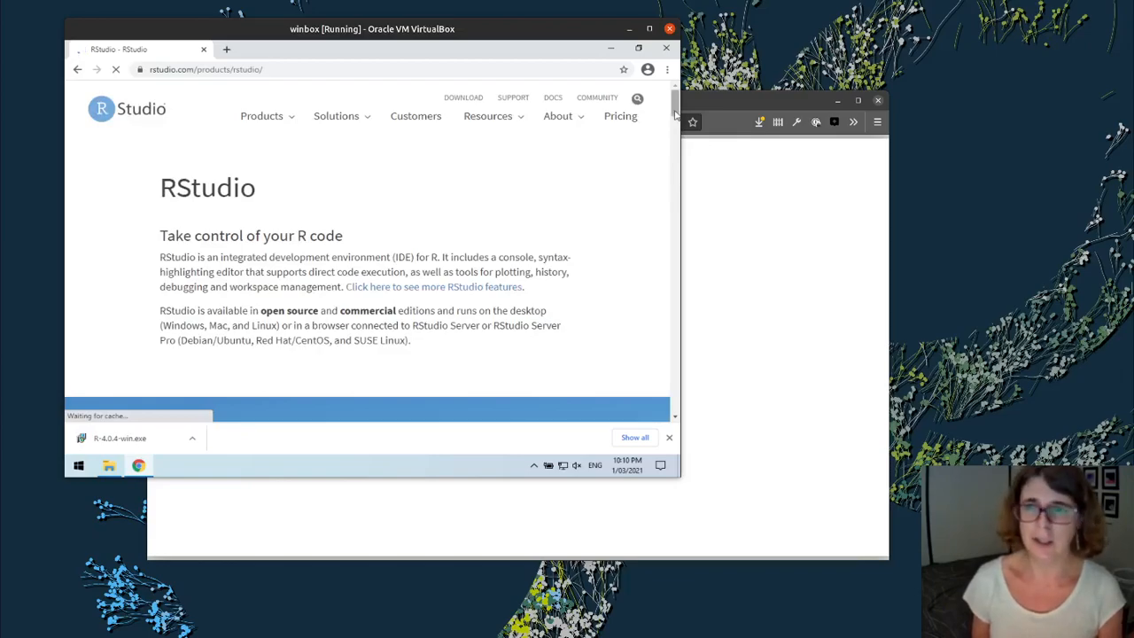
- Find the free Open Source Edition under RStudio Desktop and open its download page
{"action": "left_click_drag", "start_coordinate": [675, 108], "coordinate": [675, 145]}
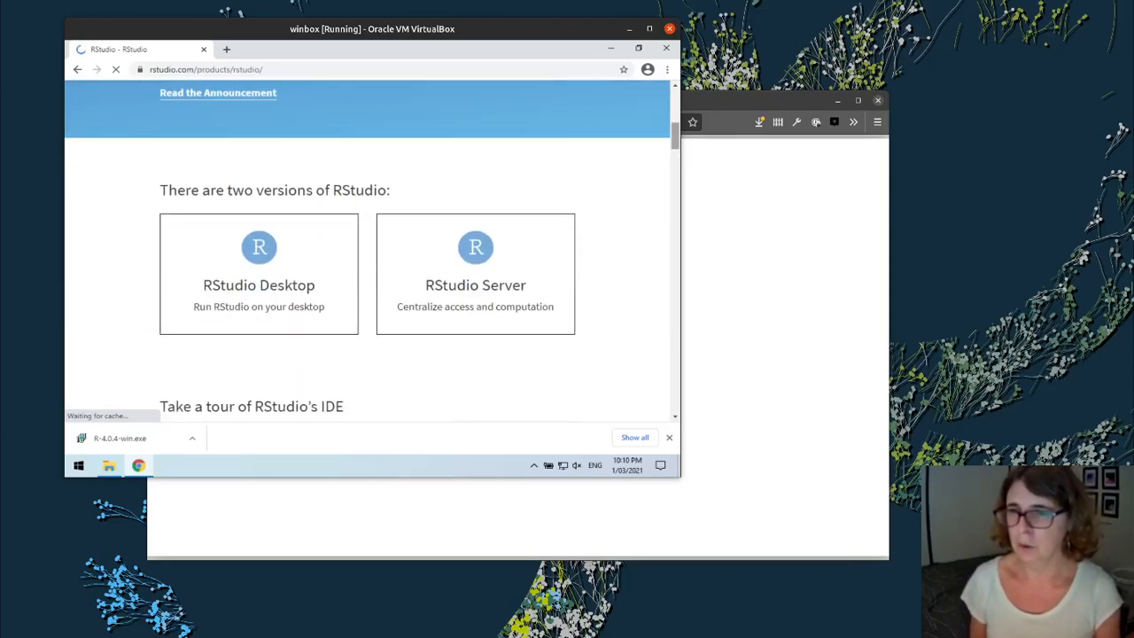
{"action": "left_click", "coordinate": [249, 304]}
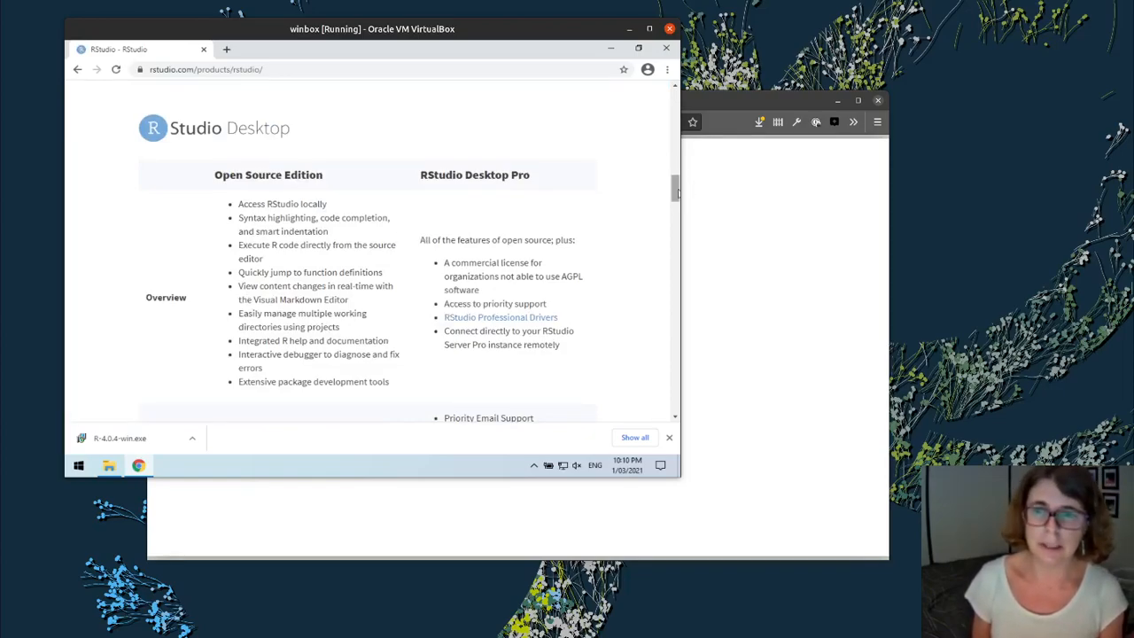
{"action": "left_click_drag", "start_coordinate": [677, 190], "coordinate": [677, 210]}
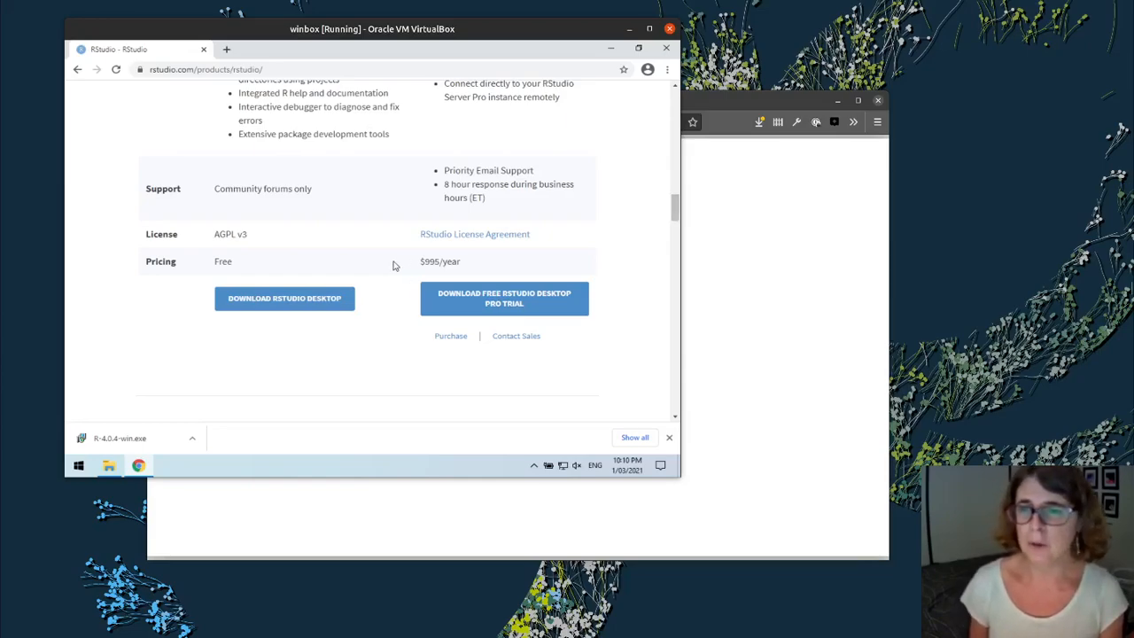
{"action": "left_click", "coordinate": [272, 299]}
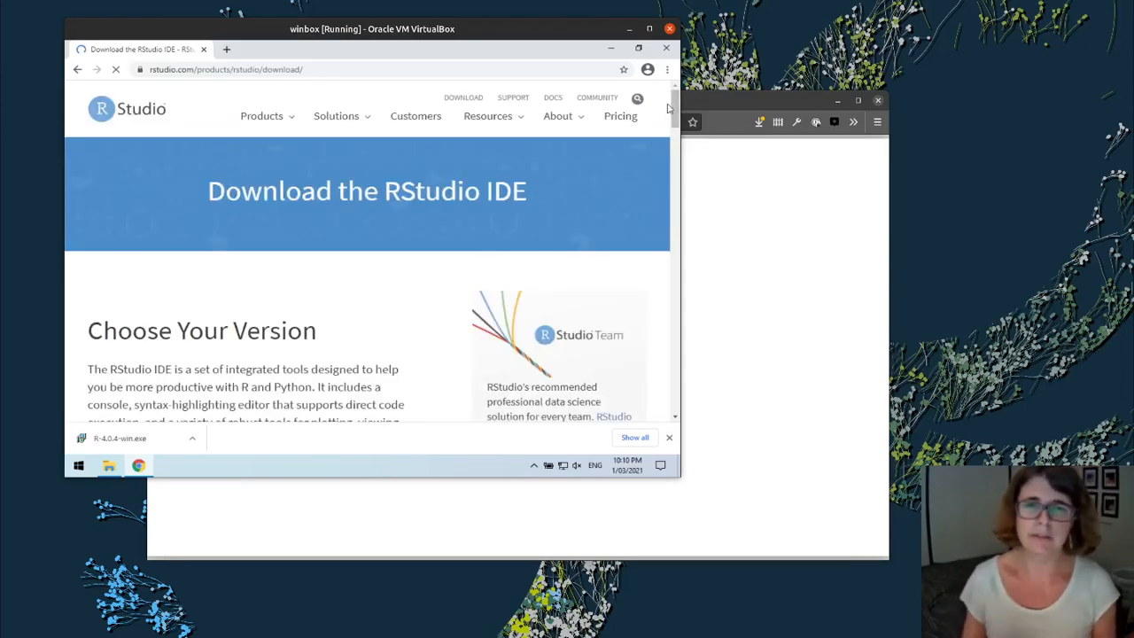
- Choose the free RStudio Desktop licence and download RStudio 1.4.1106 for Windows
{"action": "scroll", "coordinate": [367, 253], "scroll_direction": "down", "scroll_amount": 3}
{"action": "scroll", "coordinate": [675, 154], "scroll_direction": "down", "scroll_amount": 1}
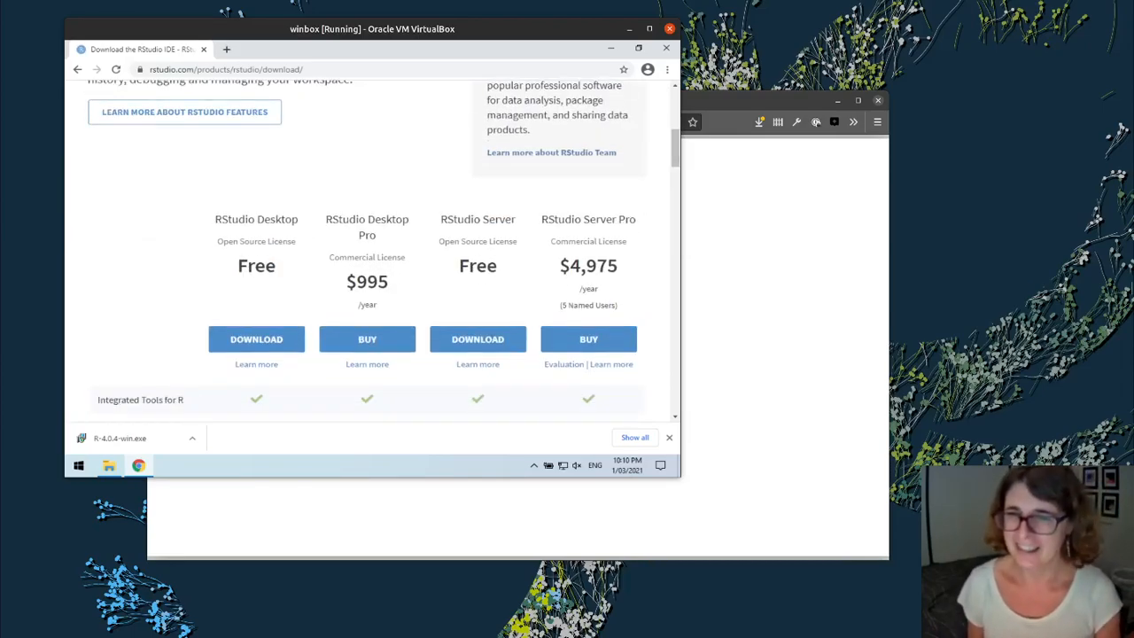
{"action": "left_click", "coordinate": [283, 339]}
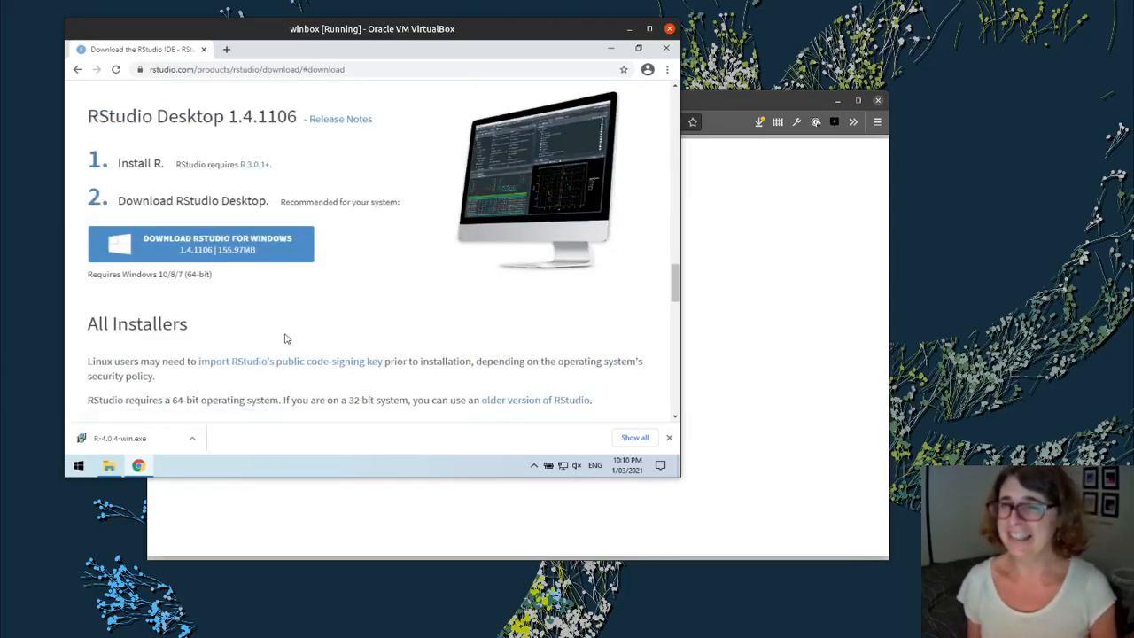
{"action": "left_click", "coordinate": [220, 249]}
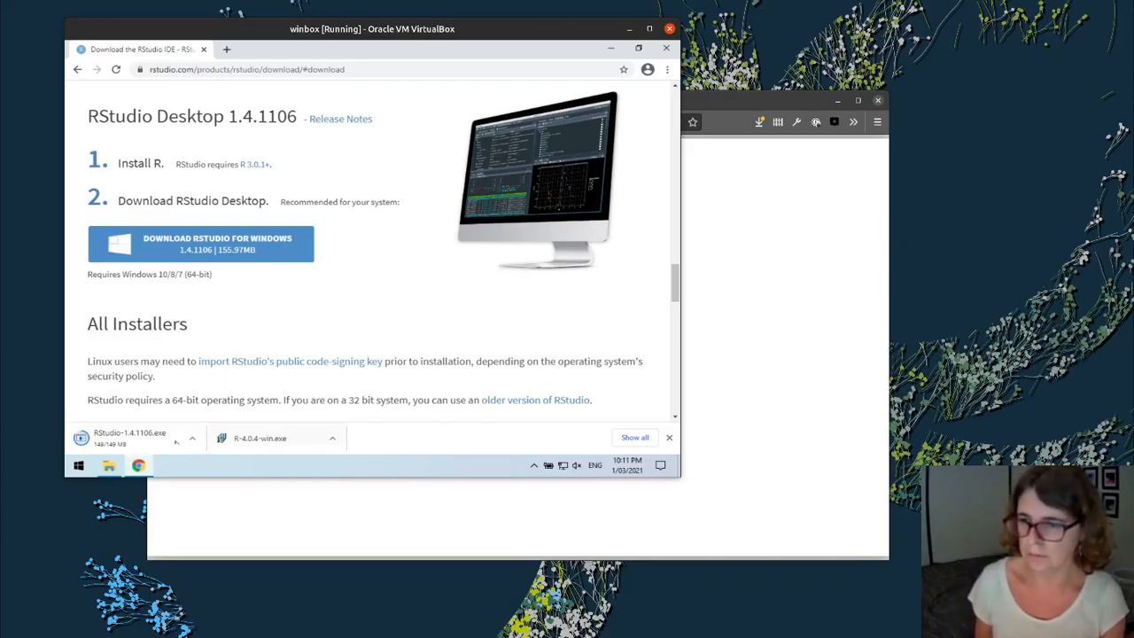
- Check the Downloads folder and the browser's download options for the RStudio-1.4.1106.exe installer
{"action": "left_click", "coordinate": [110, 467]}
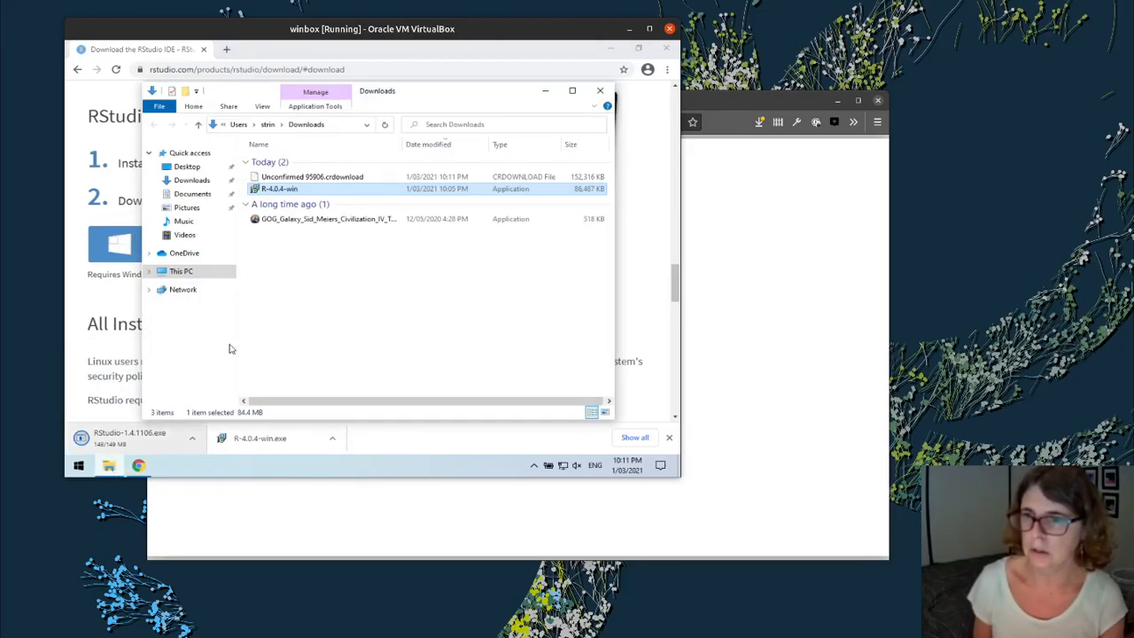
{"action": "left_click", "coordinate": [148, 432]}
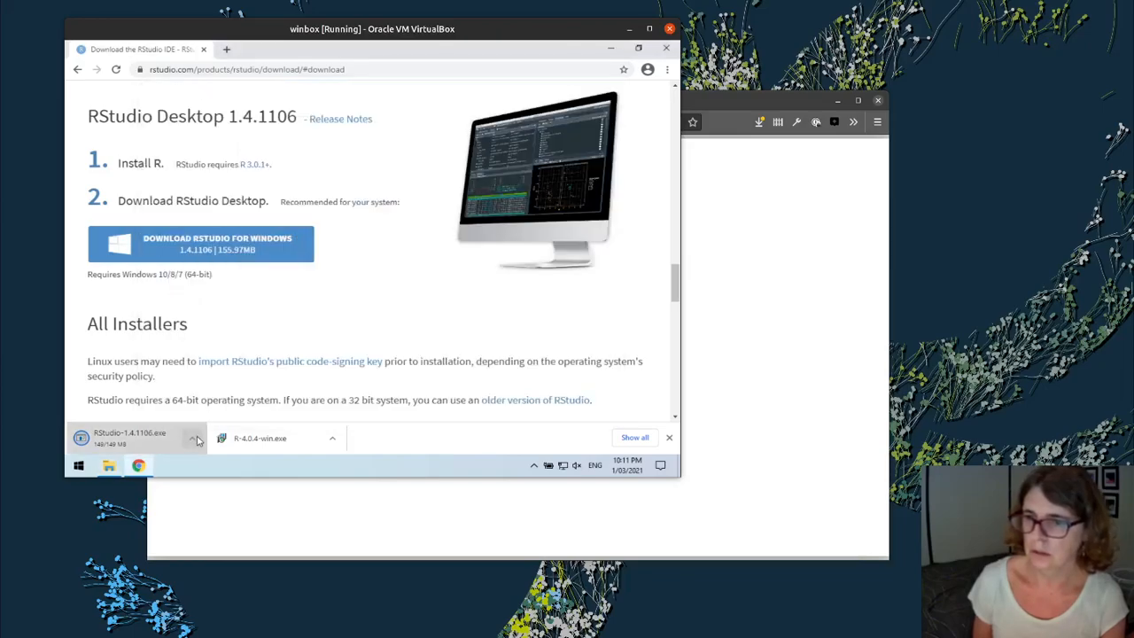
{"action": "left_click", "coordinate": [193, 437]}
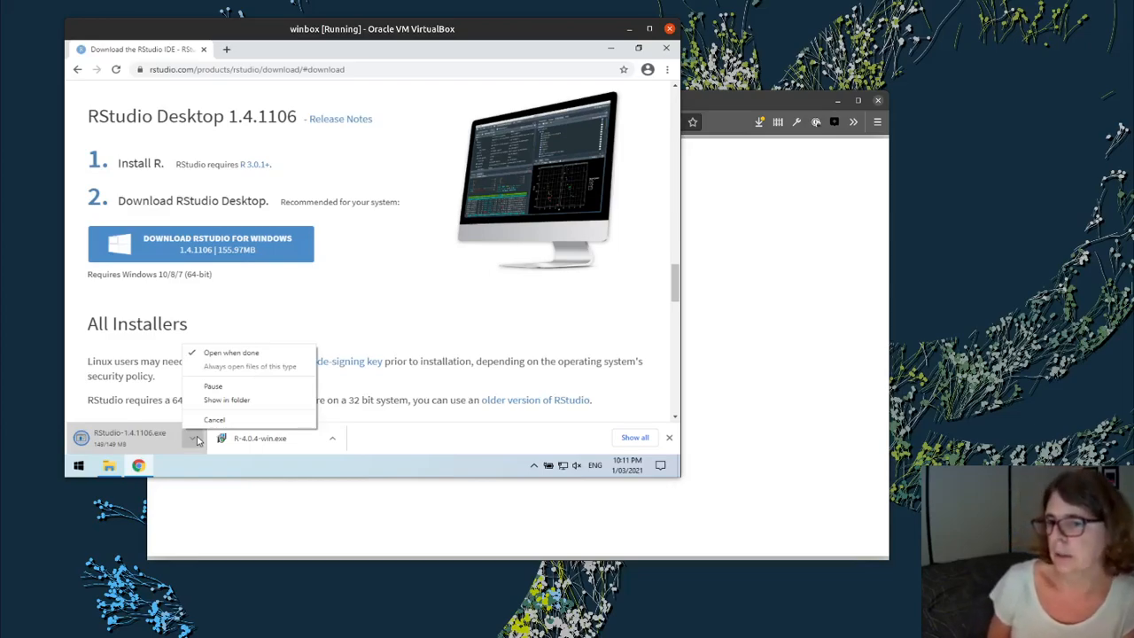
{"action": "left_click", "coordinate": [182, 476]}
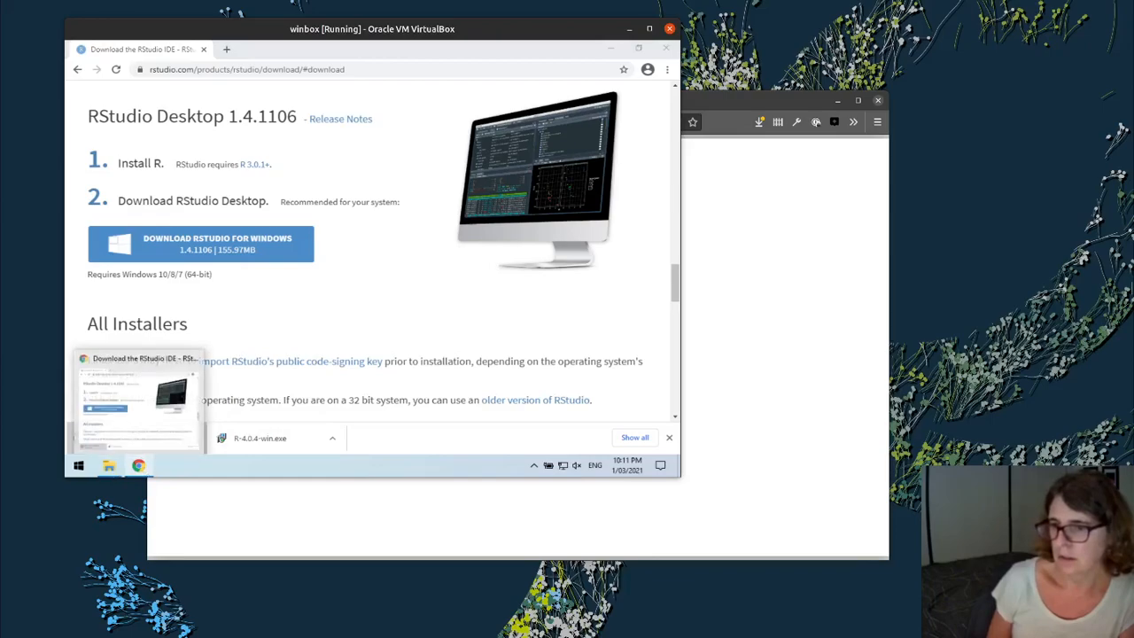
{"action": "left_click", "coordinate": [108, 470]}
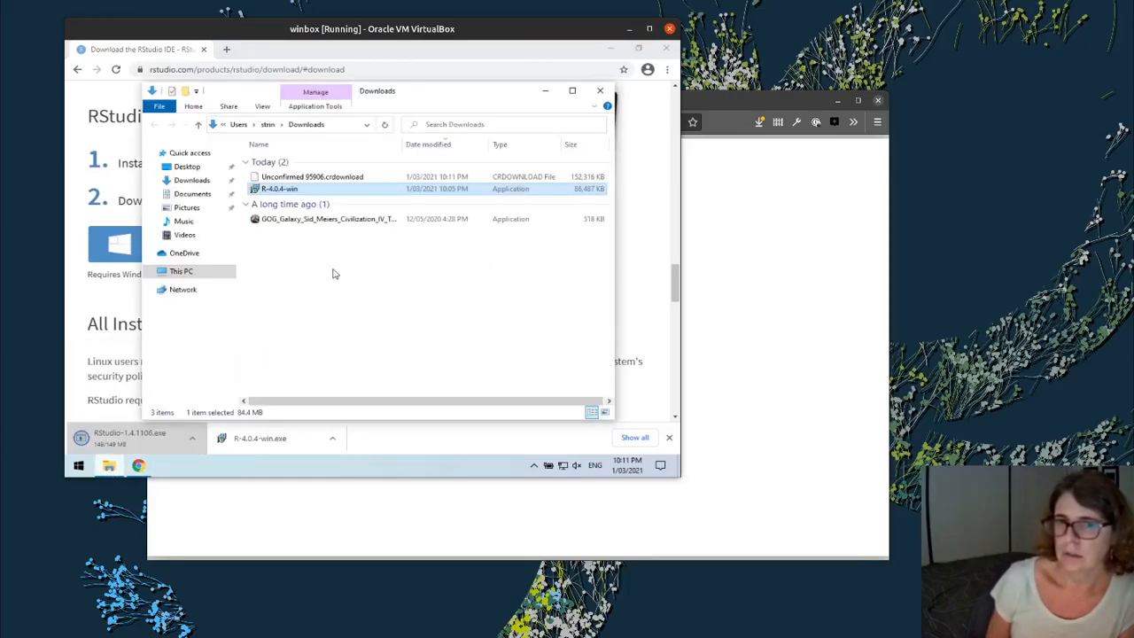
{"action": "left_click", "coordinate": [310, 177]}
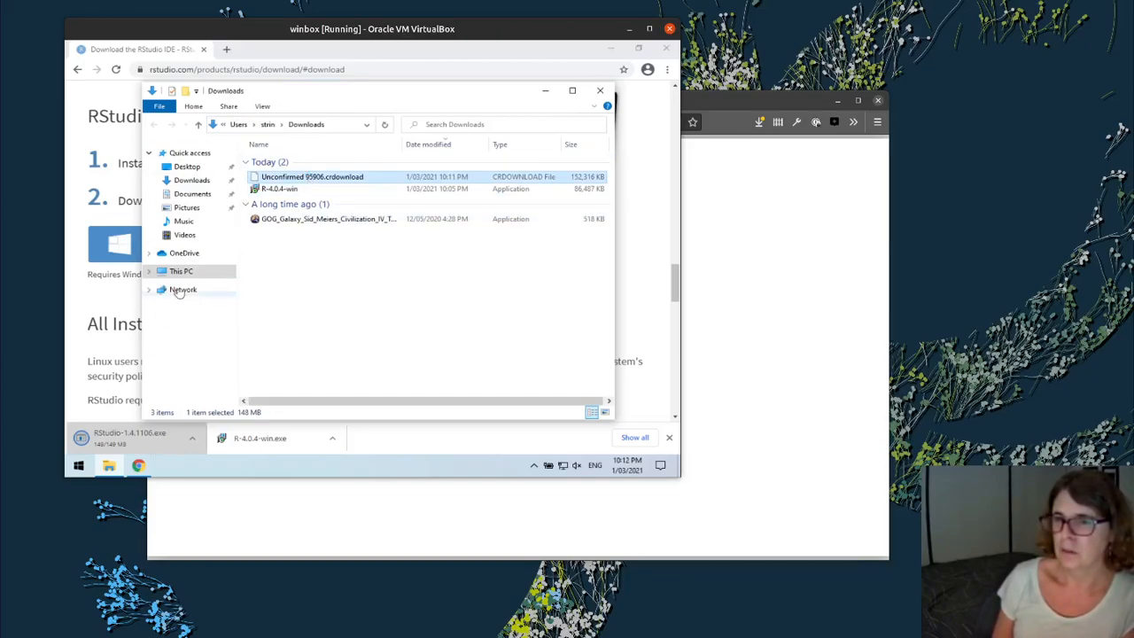
- Show the RStudio-1.4.1106.exe download in its folder and check the unconfirmed download file there
{"action": "left_click", "coordinate": [129, 434]}
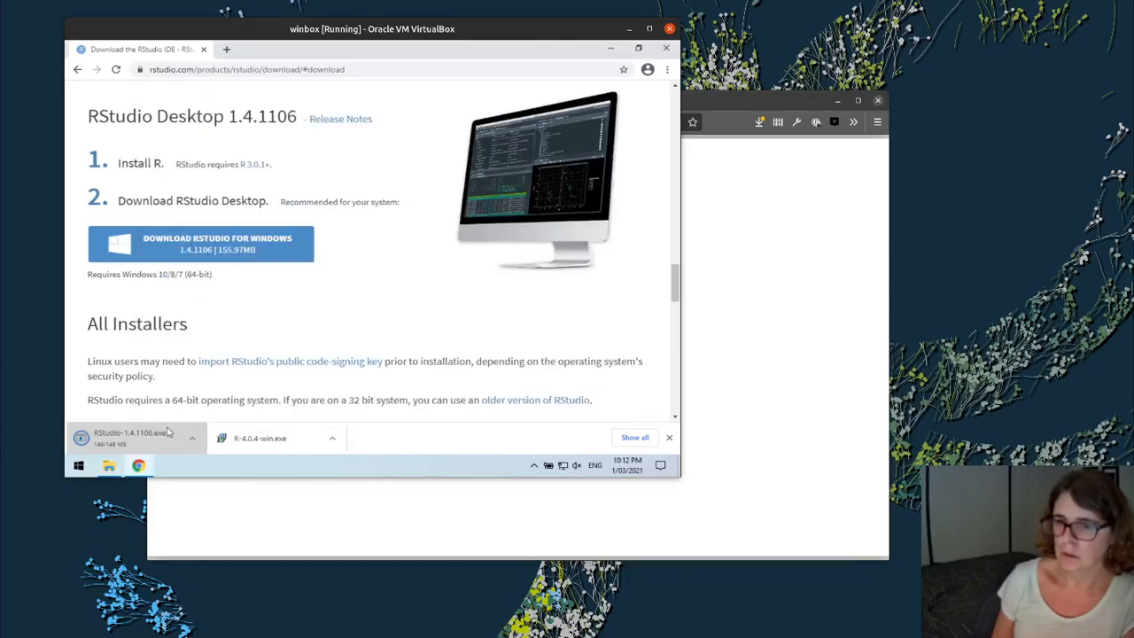
{"action": "left_click", "coordinate": [192, 438]}
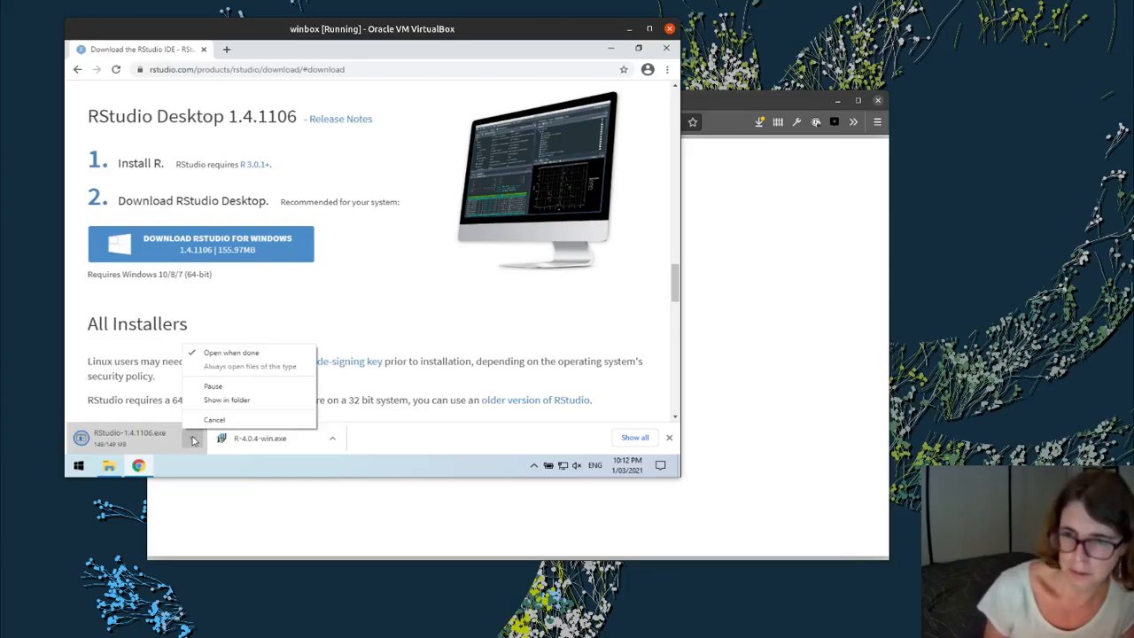
{"action": "left_click", "coordinate": [228, 399]}
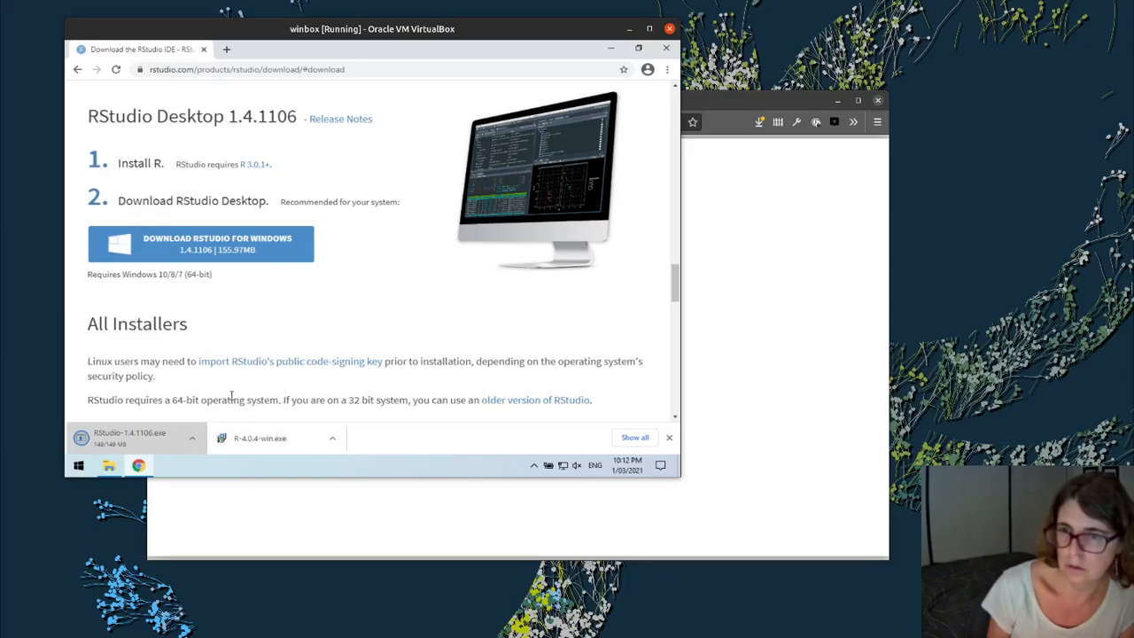
{"action": "mouse_move", "coordinate": [109, 467]}
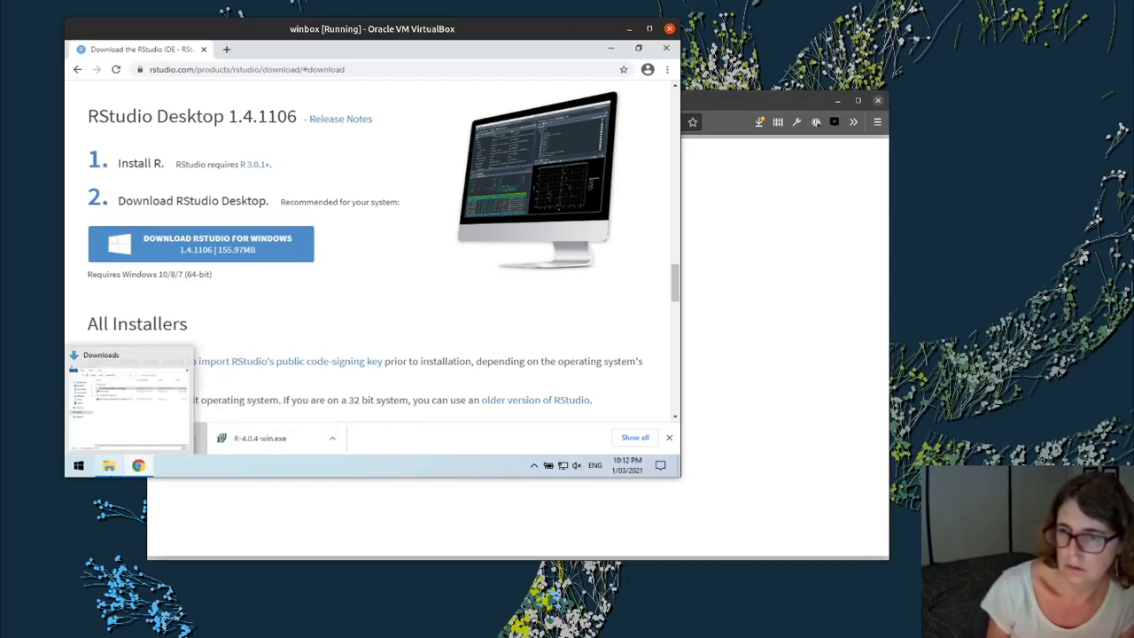
{"action": "left_click", "coordinate": [139, 399]}
{"action": "left_click", "coordinate": [139, 399]}
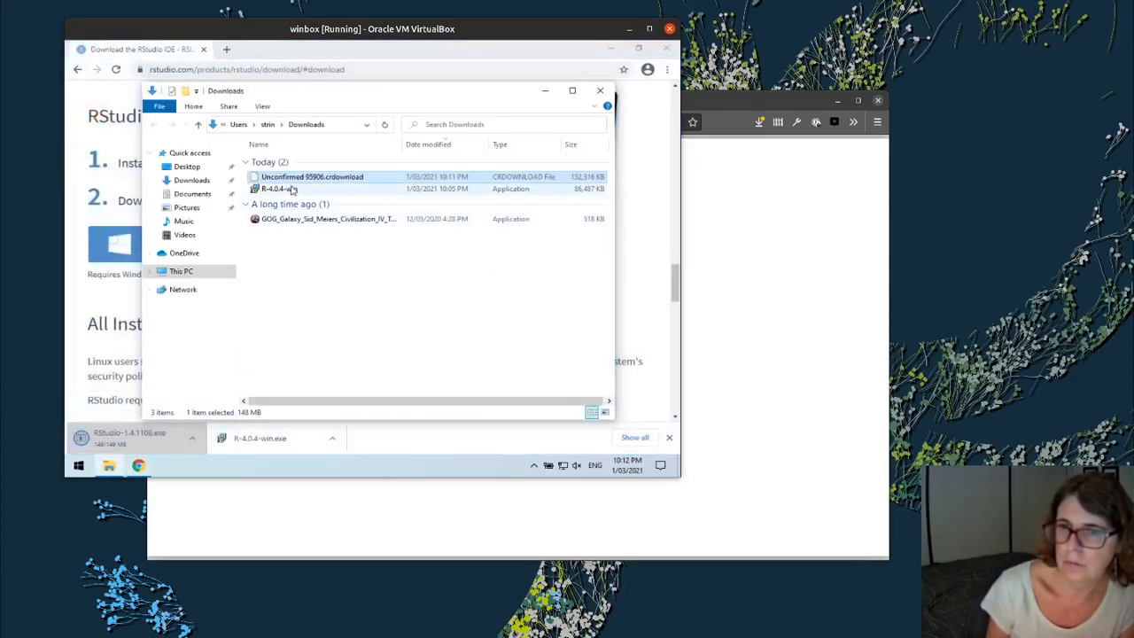
{"action": "left_click", "coordinate": [294, 178]}
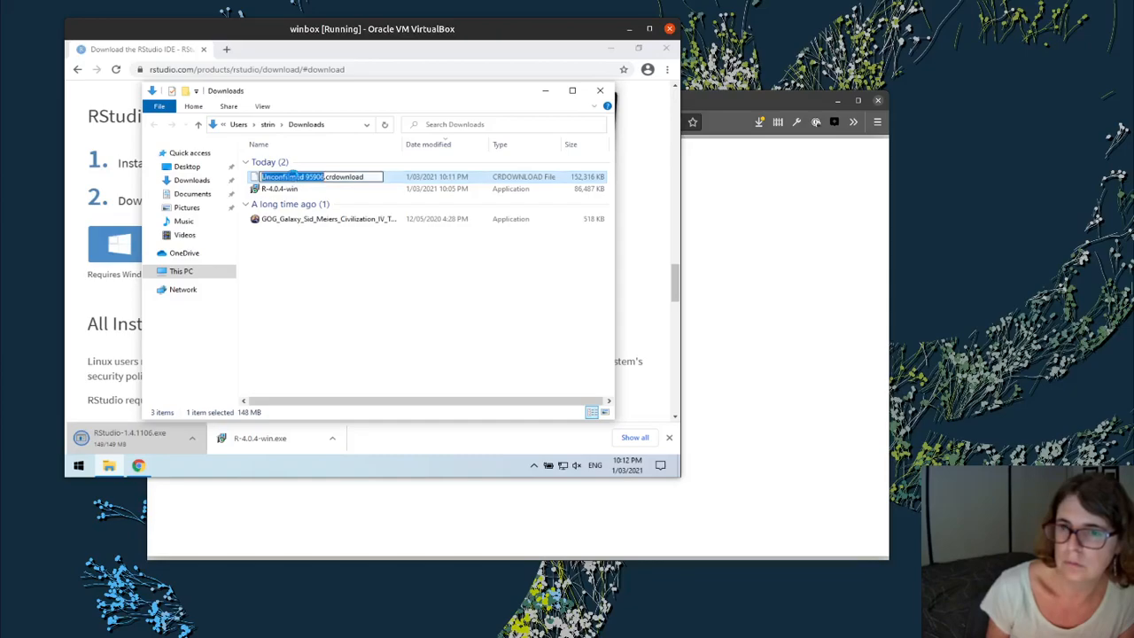
{"action": "left_click", "coordinate": [295, 326]}
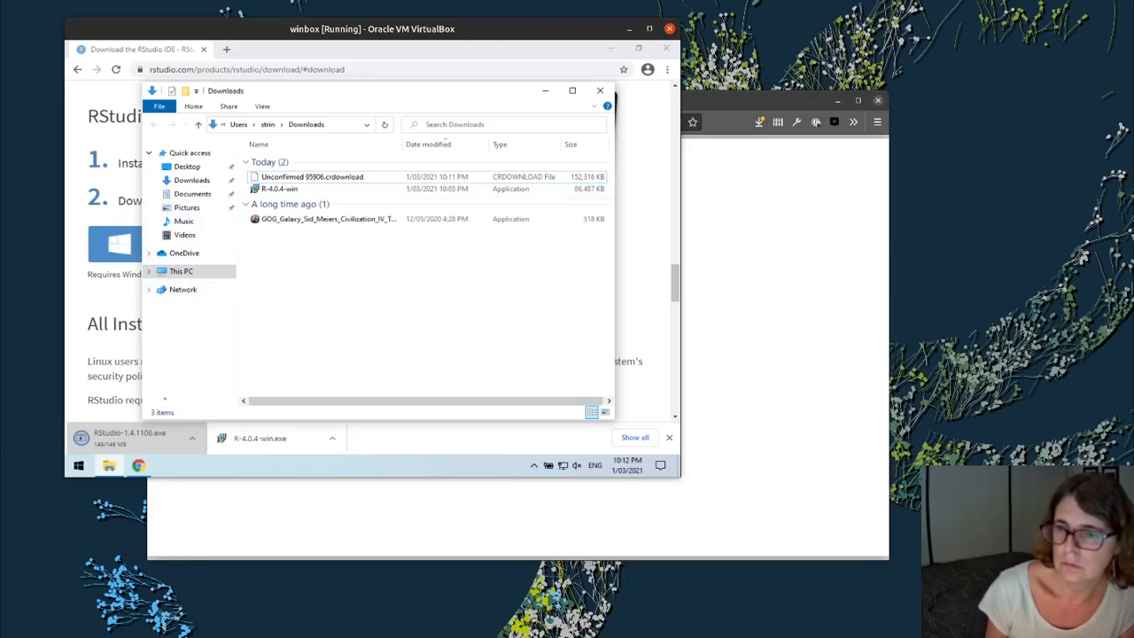
- Toggle the option to open the RStudio installer when its download is done, and widen the Downloads folder window
{"action": "left_click", "coordinate": [194, 439]}
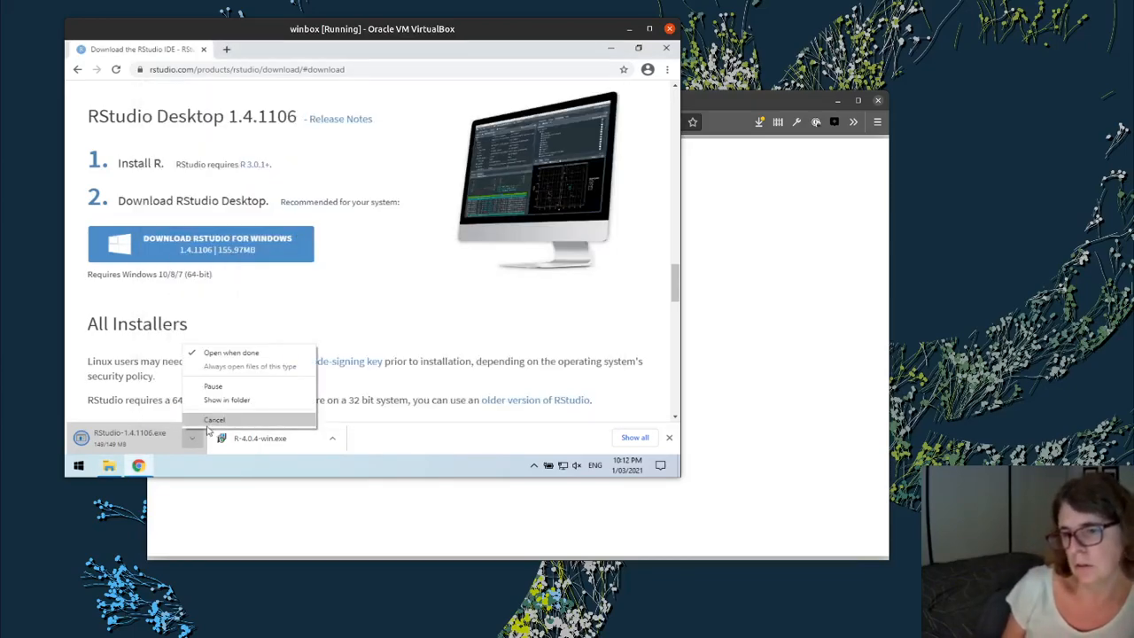
{"action": "left_click", "coordinate": [227, 354]}
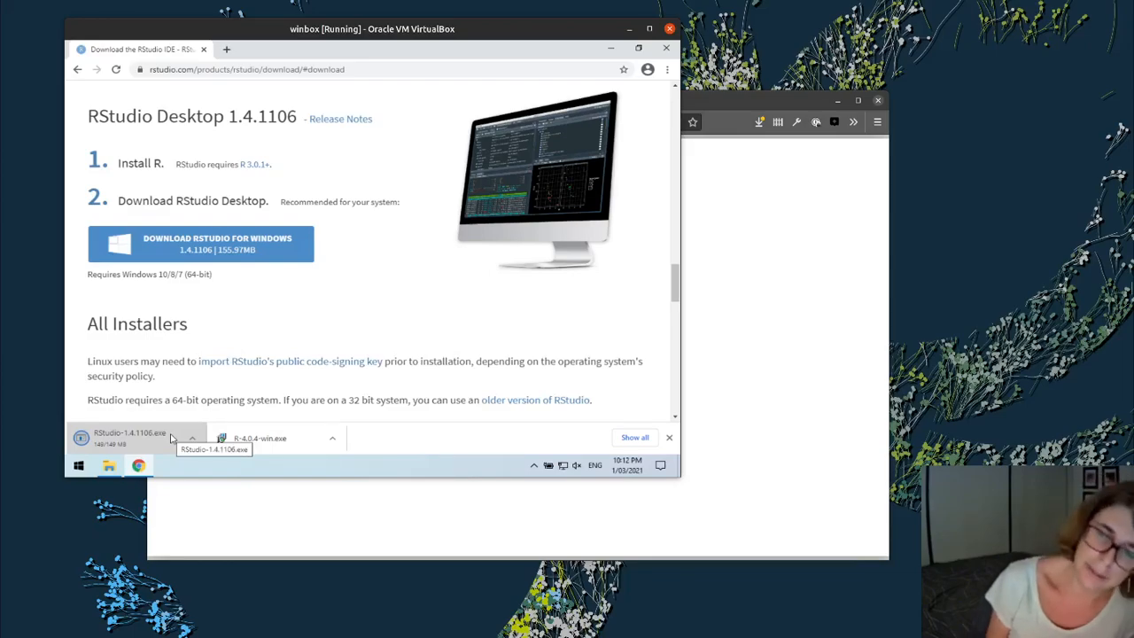
{"action": "left_click", "coordinate": [109, 467]}
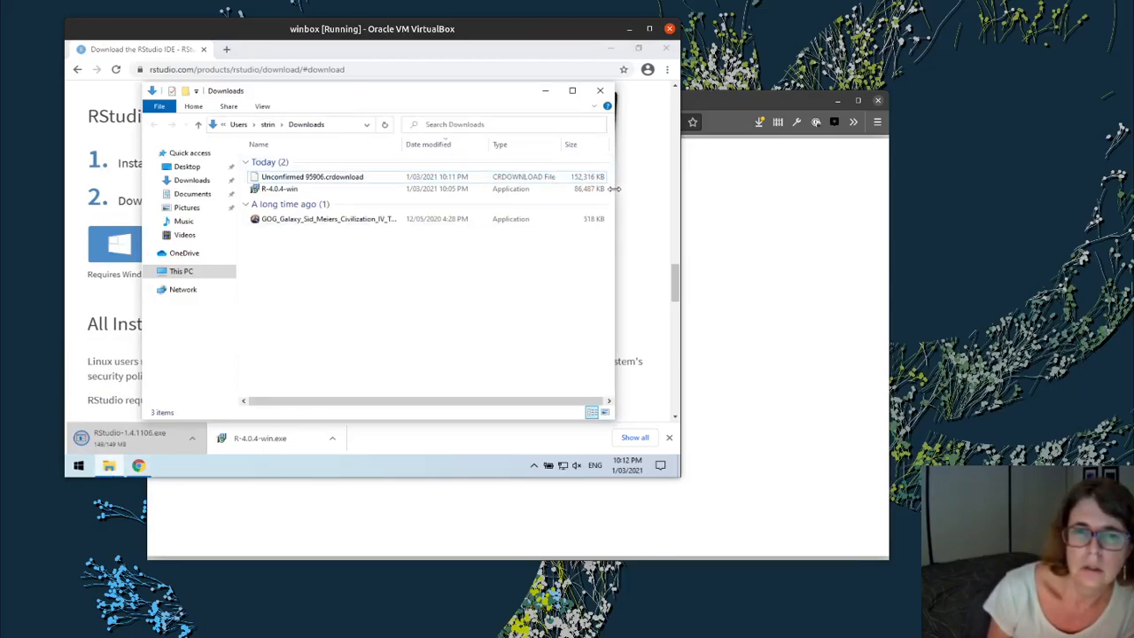
{"action": "left_click_drag", "start_coordinate": [614, 188], "coordinate": [671, 192]}
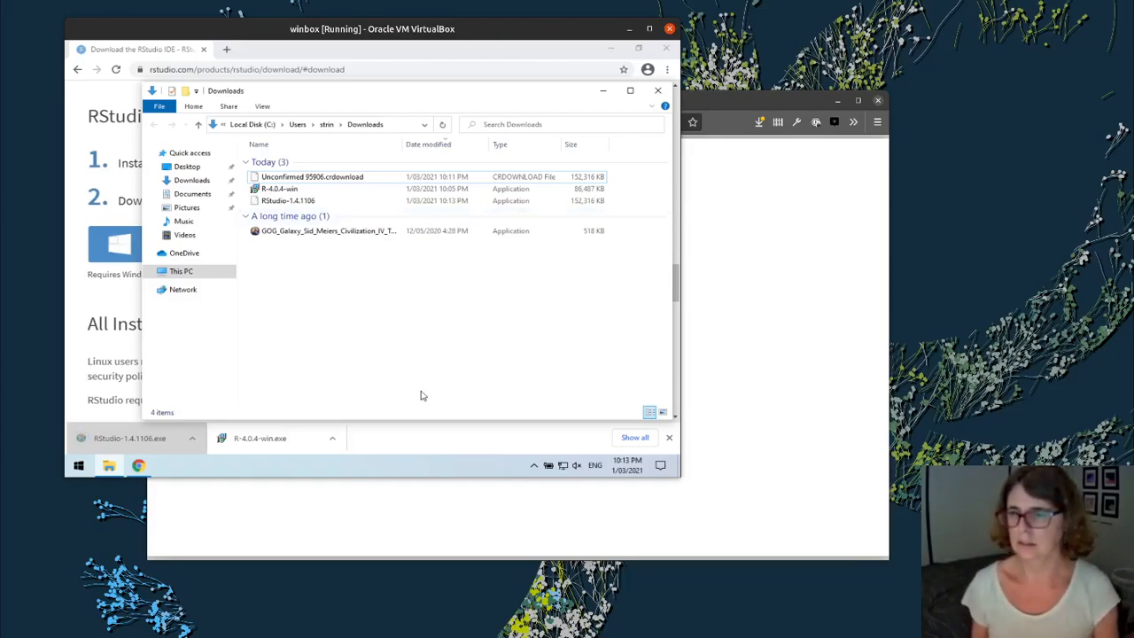
- Run the downloaded RStudio-1.4.1106 installer and allow it to make changes to the device
{"action": "left_click", "coordinate": [179, 446]}
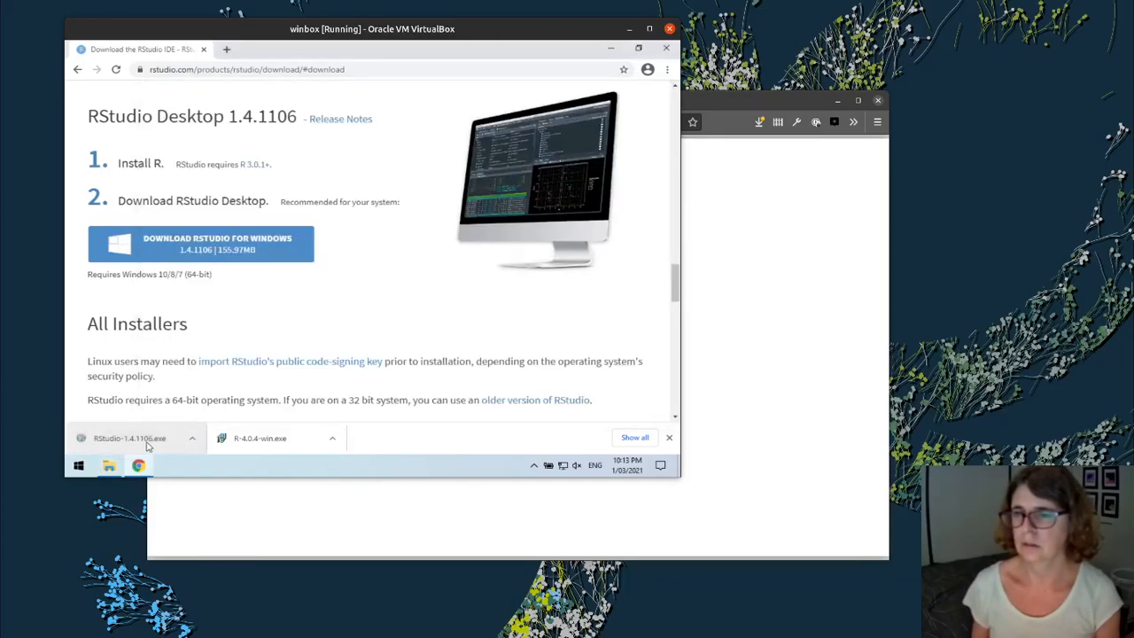
{"action": "left_click", "coordinate": [148, 443]}
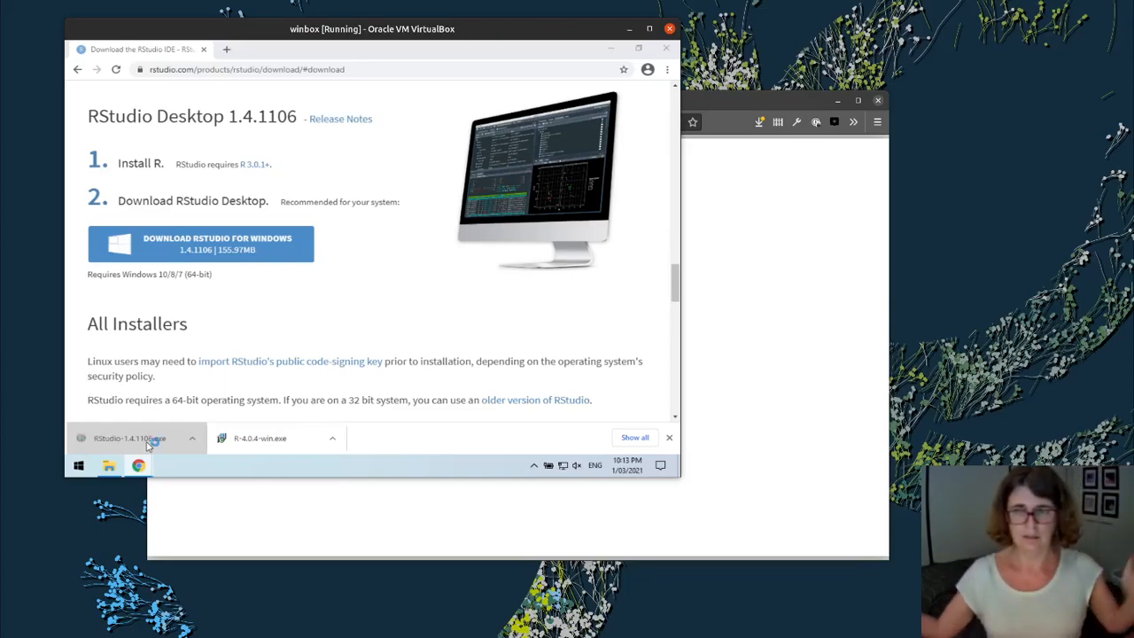
{"action": "left_click", "coordinate": [108, 466]}
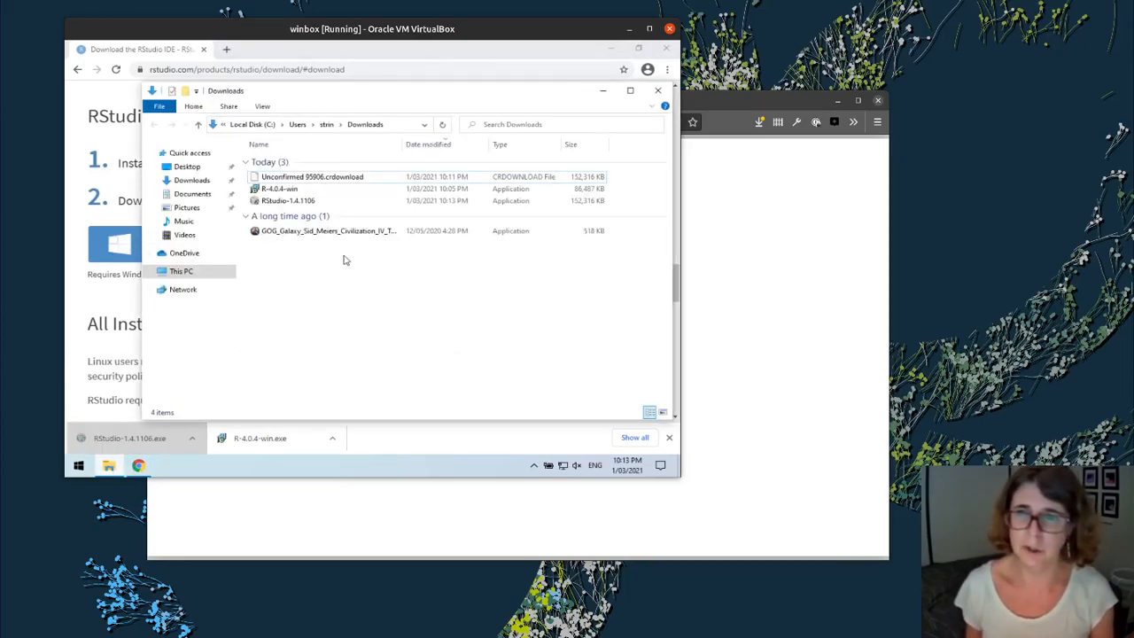
{"action": "left_click", "coordinate": [290, 201]}
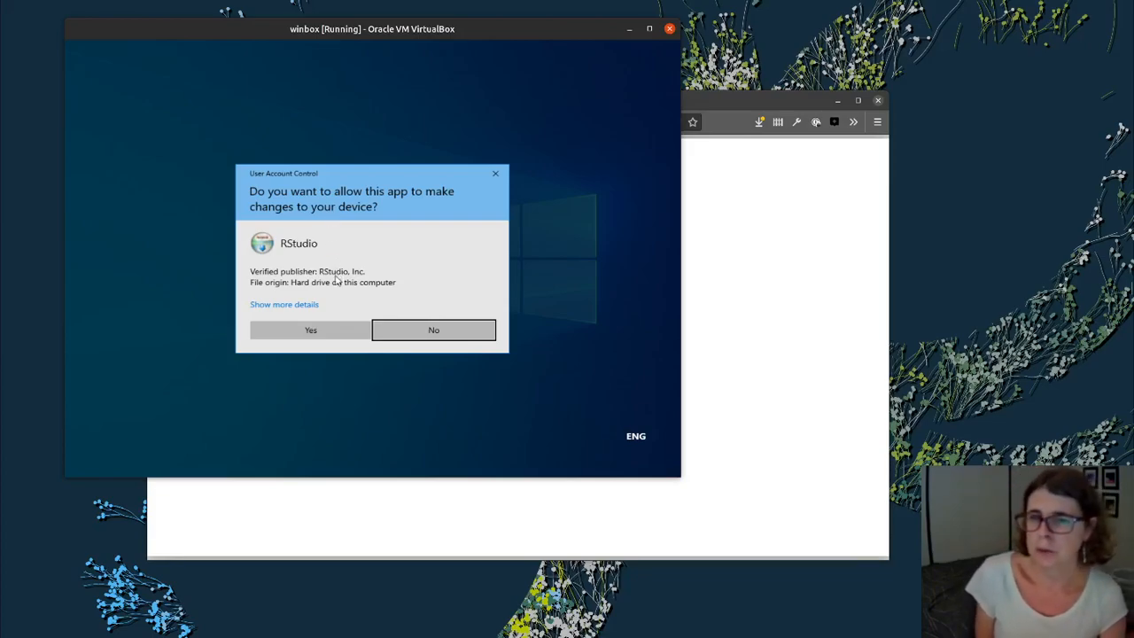
{"action": "left_click", "coordinate": [325, 328]}
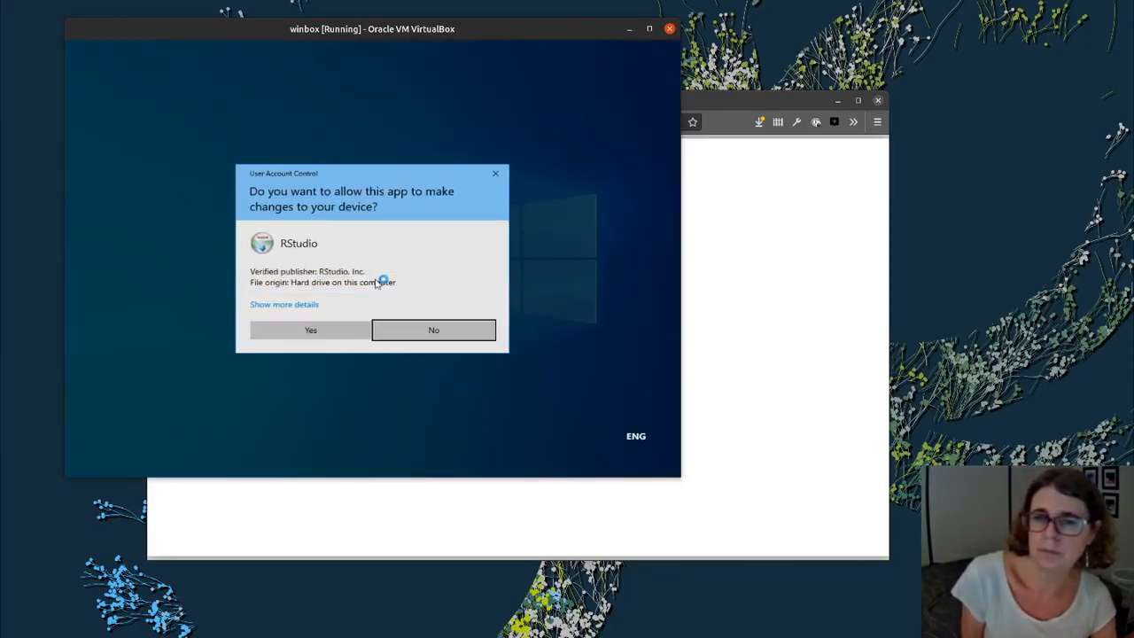
{"action": "left_click", "coordinate": [320, 335]}
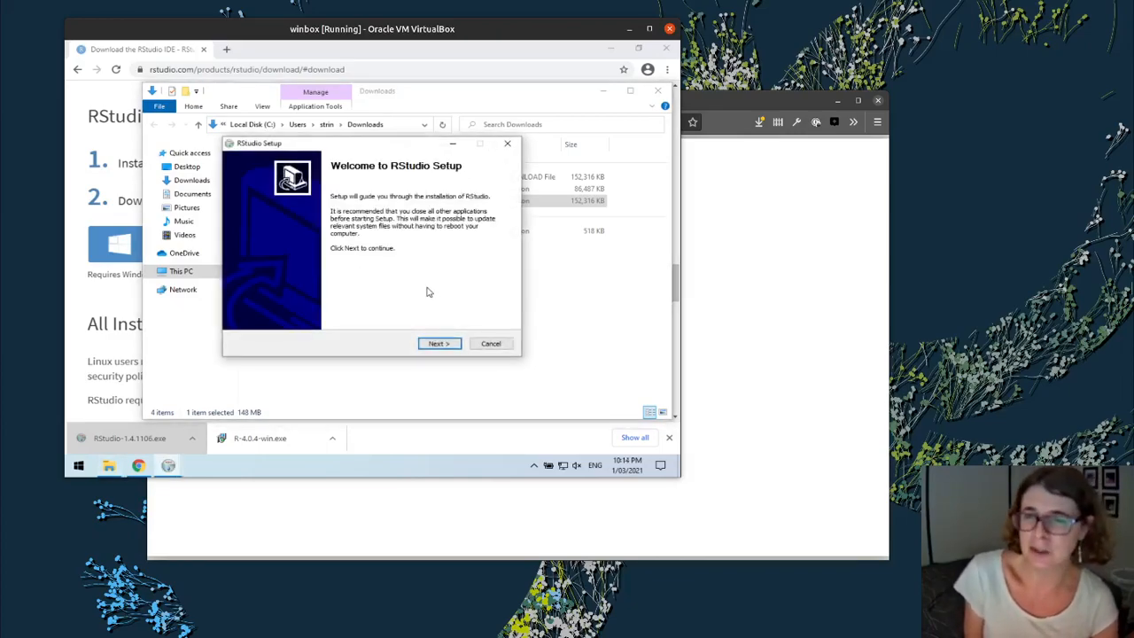
- Install RStudio to C:\Program Files\RStudio with the default RStudio Start Menu folder
{"action": "left_click", "coordinate": [435, 345]}
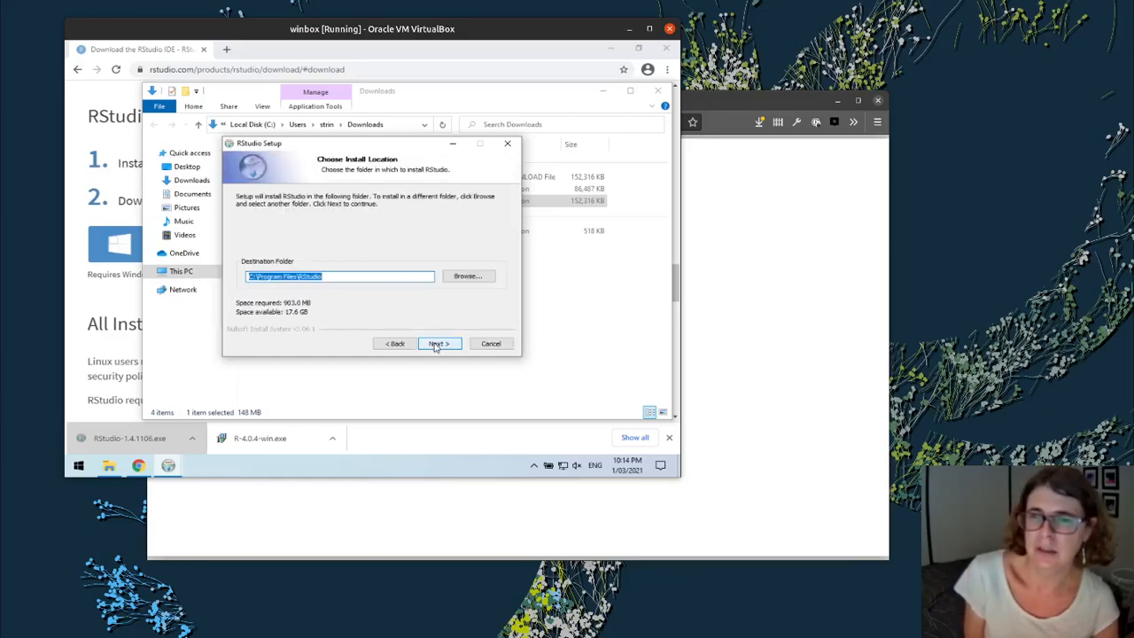
{"action": "left_click", "coordinate": [435, 344]}
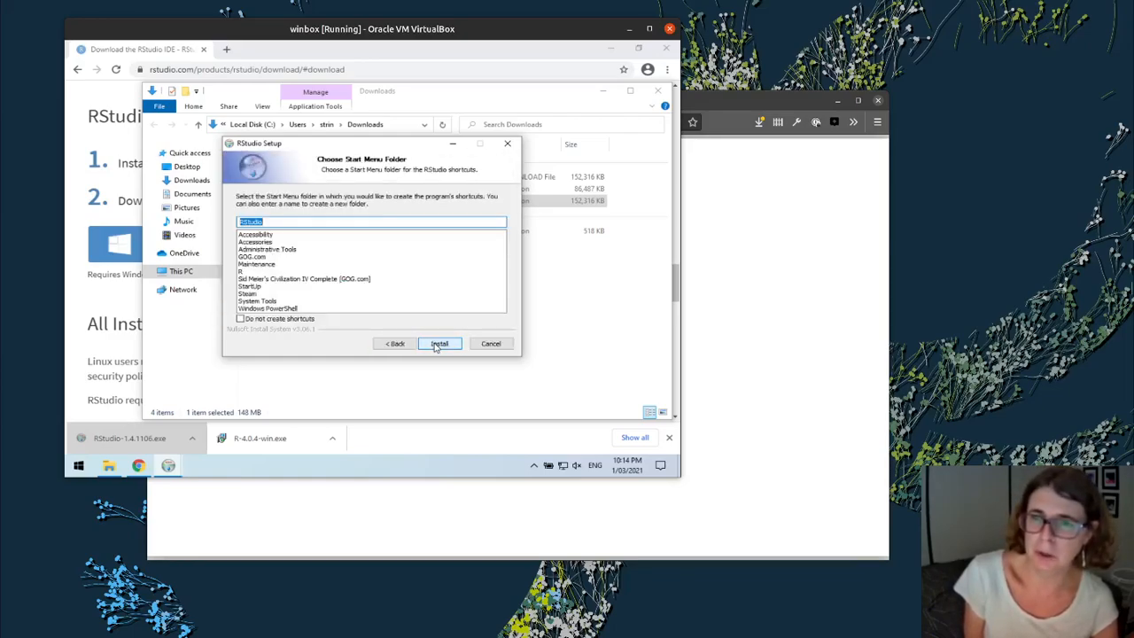
{"action": "left_click", "coordinate": [439, 344]}
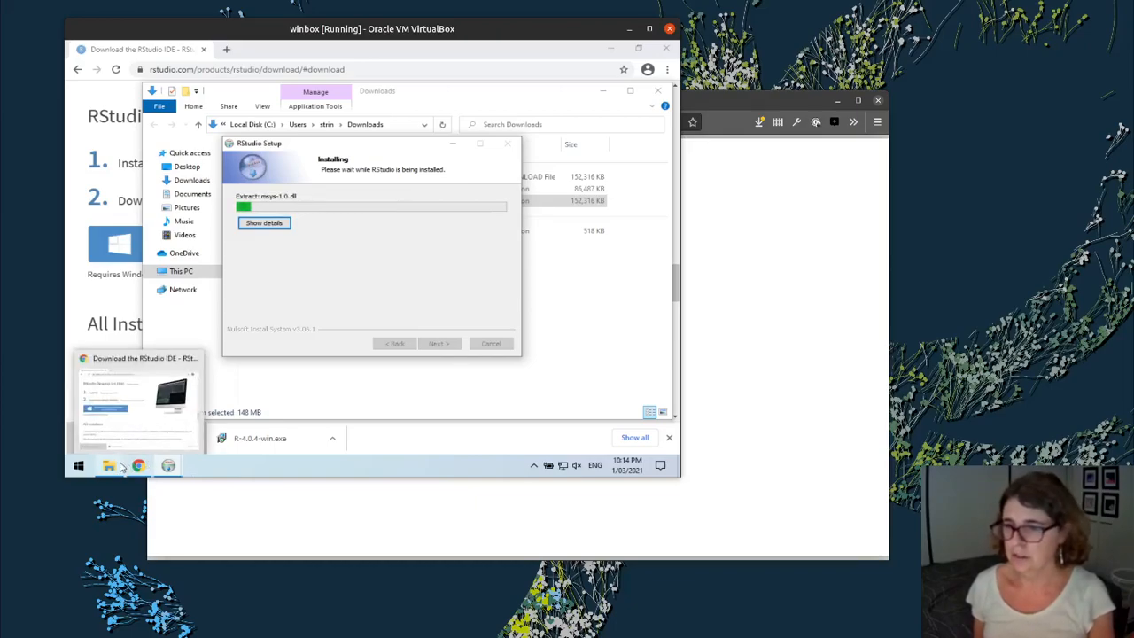
- Try to close the duplicate RStudio Setup window that is still on its welcome page
{"action": "mouse_move", "coordinate": [169, 465]}
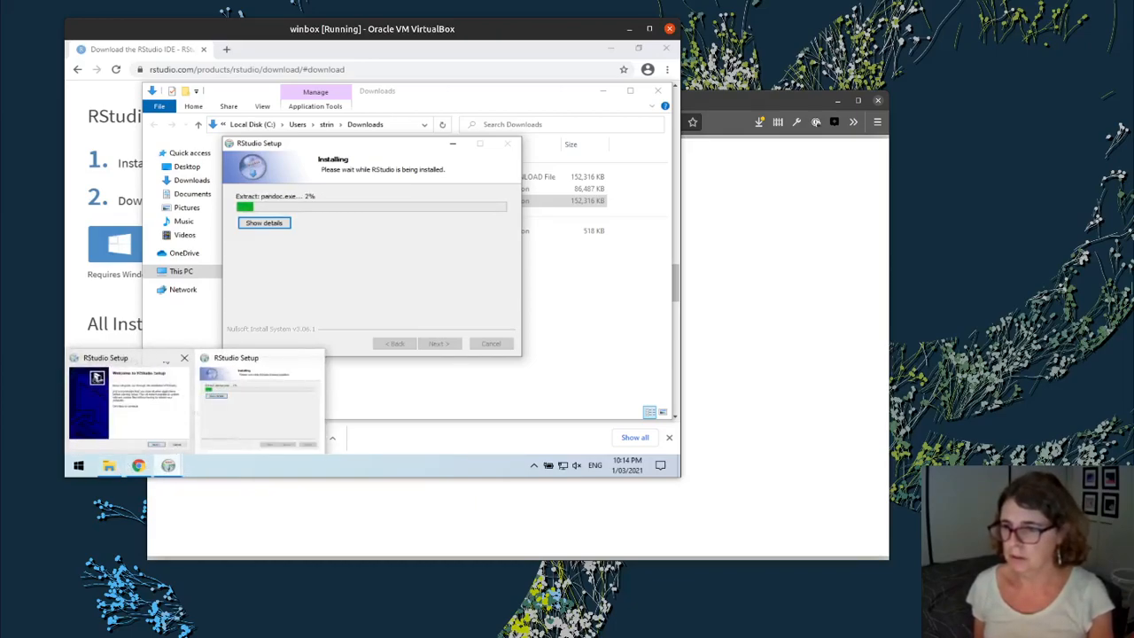
{"action": "left_click", "coordinate": [188, 359]}
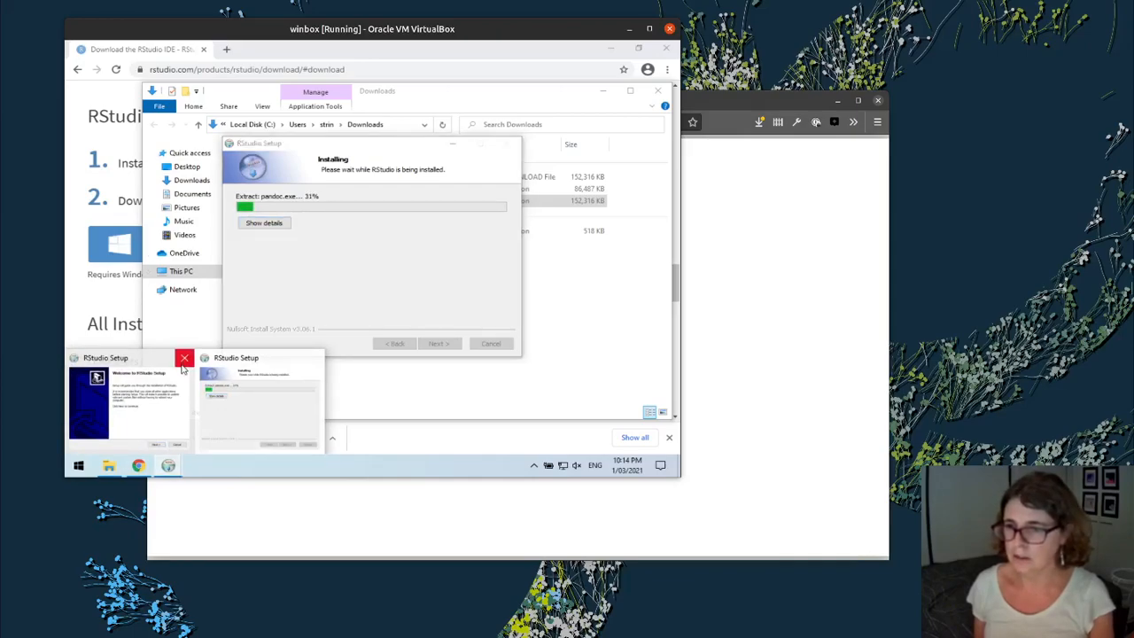
{"action": "mouse_move", "coordinate": [176, 443]}
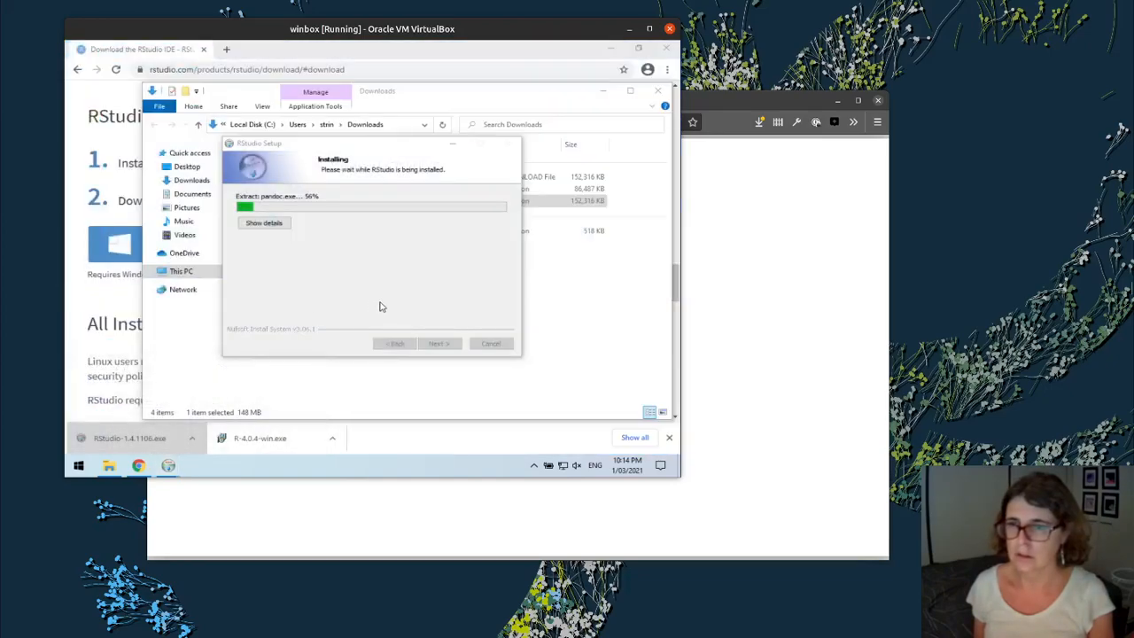
{"action": "mouse_move", "coordinate": [167, 467]}
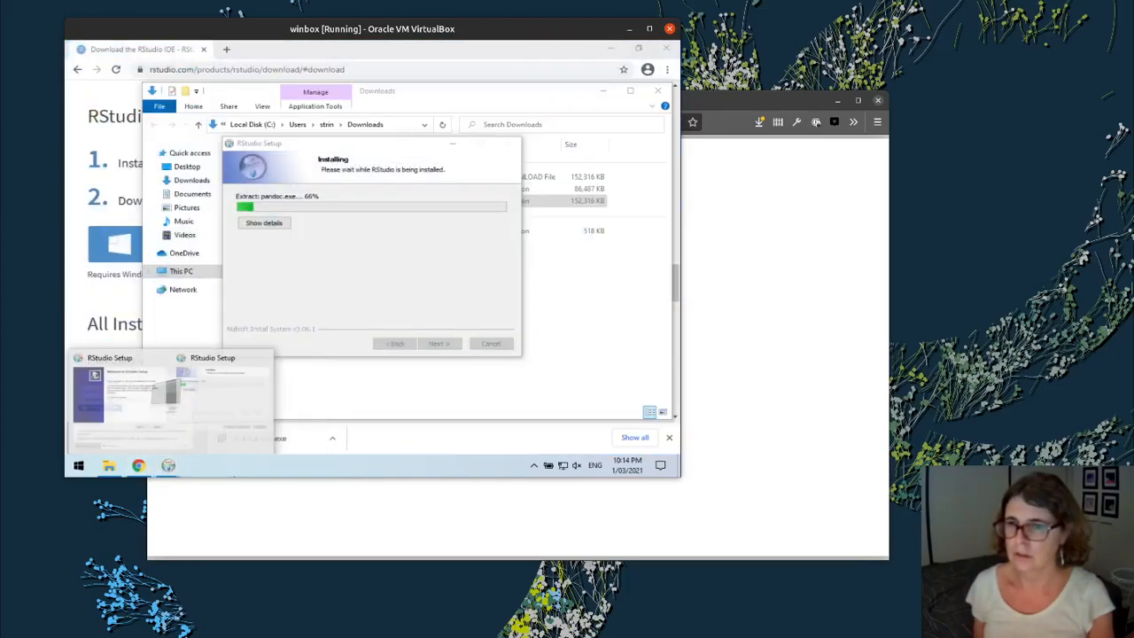
{"action": "left_click", "coordinate": [424, 258]}
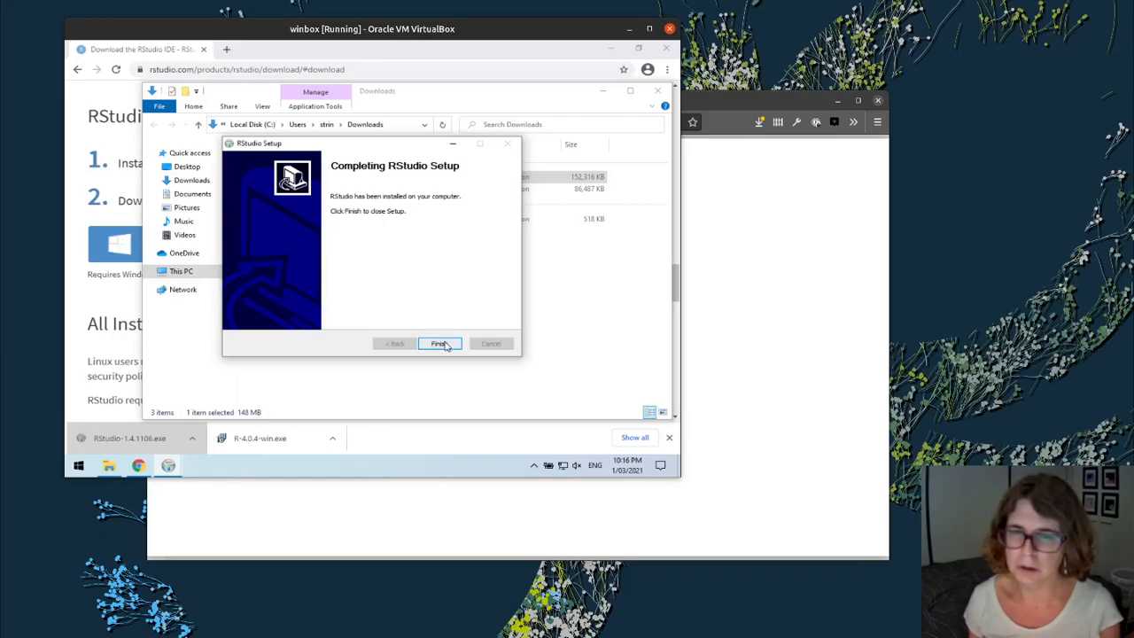
- Finish the completed RStudio Setup, quit the duplicate setup, and clear the Downloads and browser windows off the desktop
{"action": "left_click", "coordinate": [440, 344]}
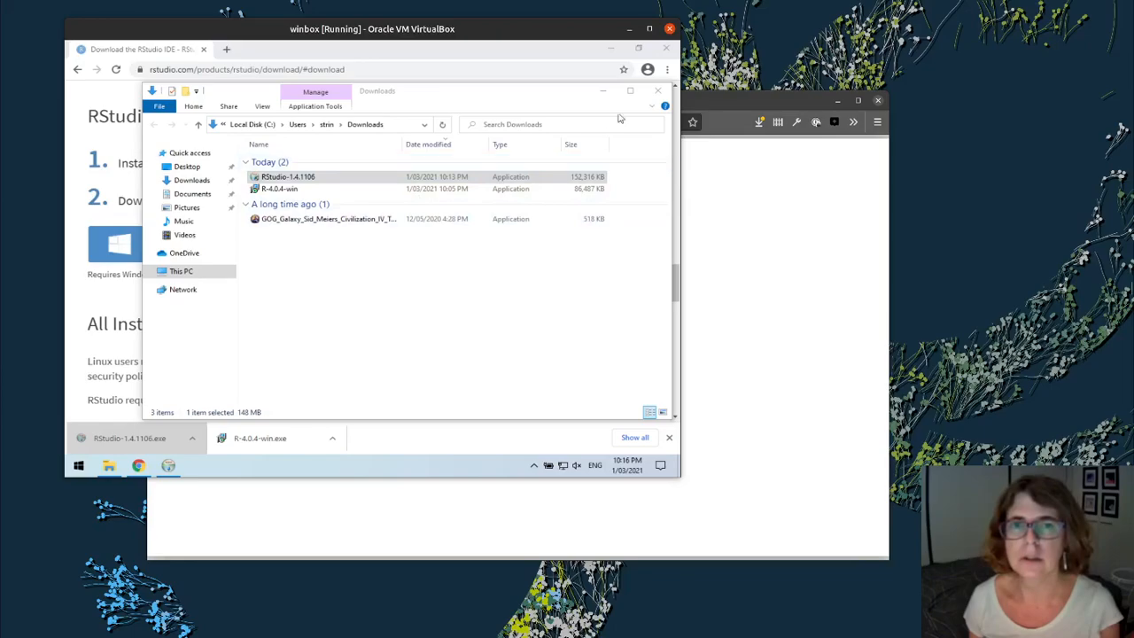
{"action": "left_click", "coordinate": [656, 92]}
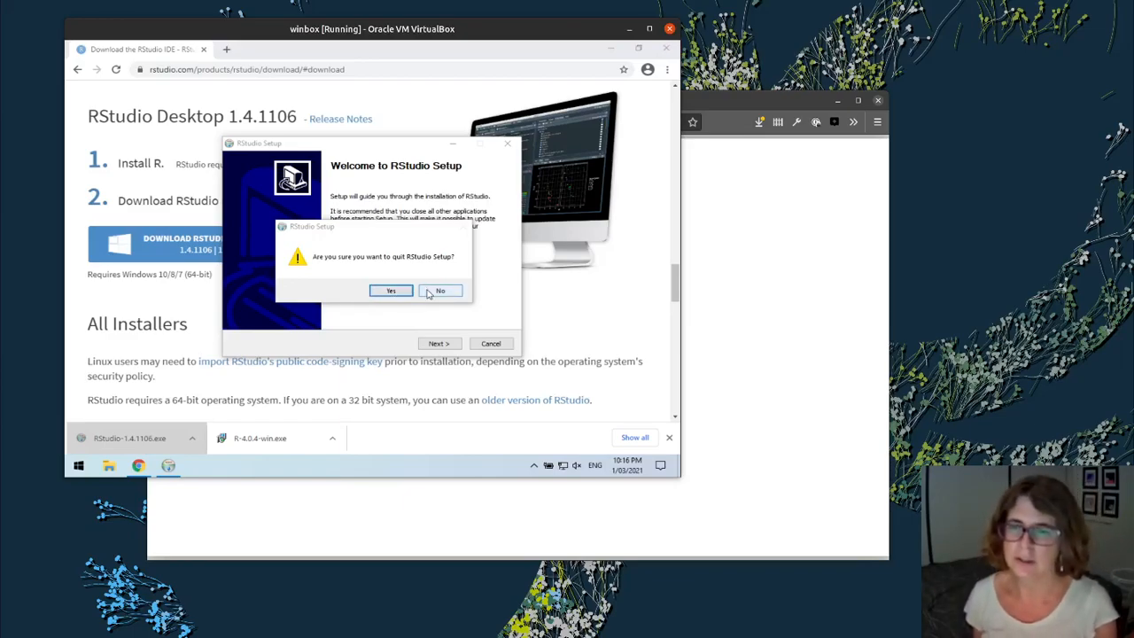
{"action": "left_click", "coordinate": [376, 293]}
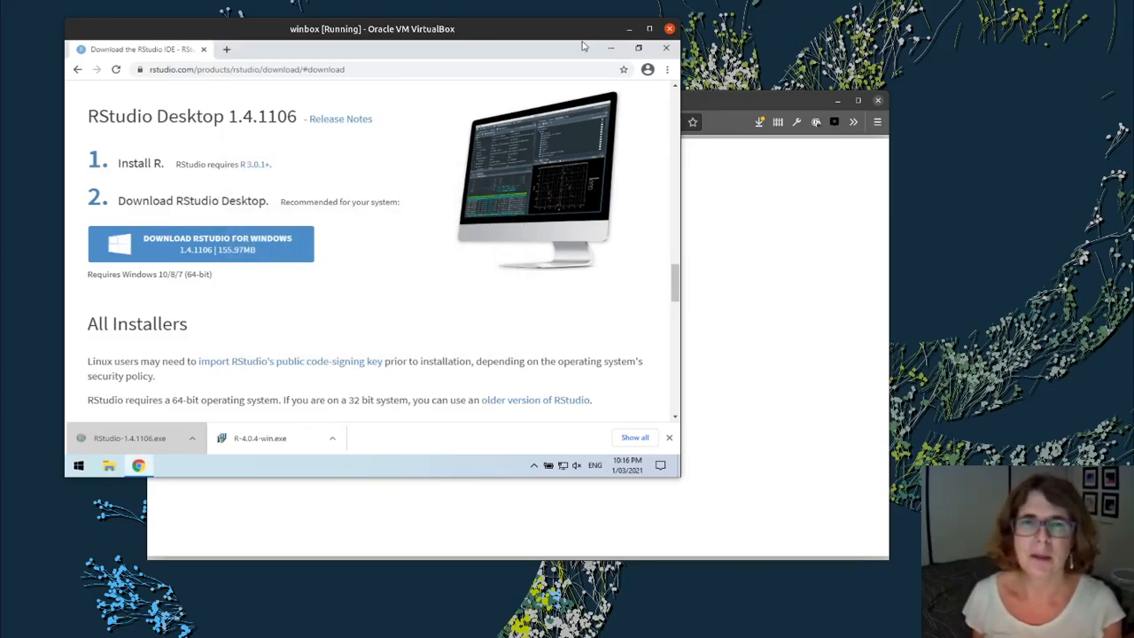
{"action": "left_click", "coordinate": [610, 48]}
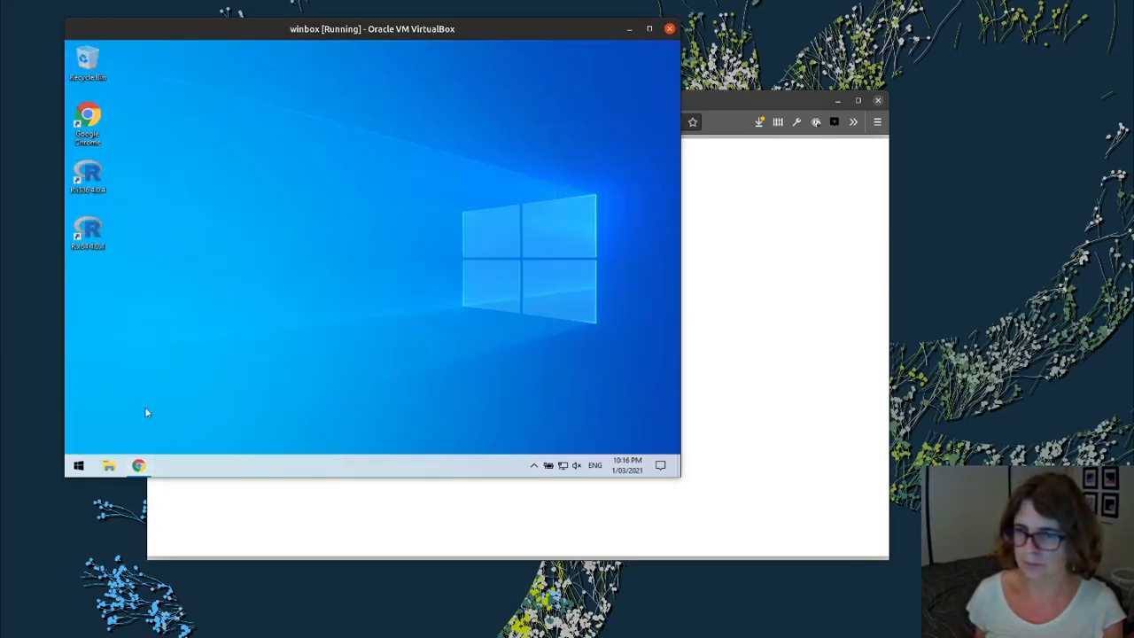
- Place a shortcut to the recently added RStudio program on the Windows desktop
{"action": "left_click", "coordinate": [77, 466]}
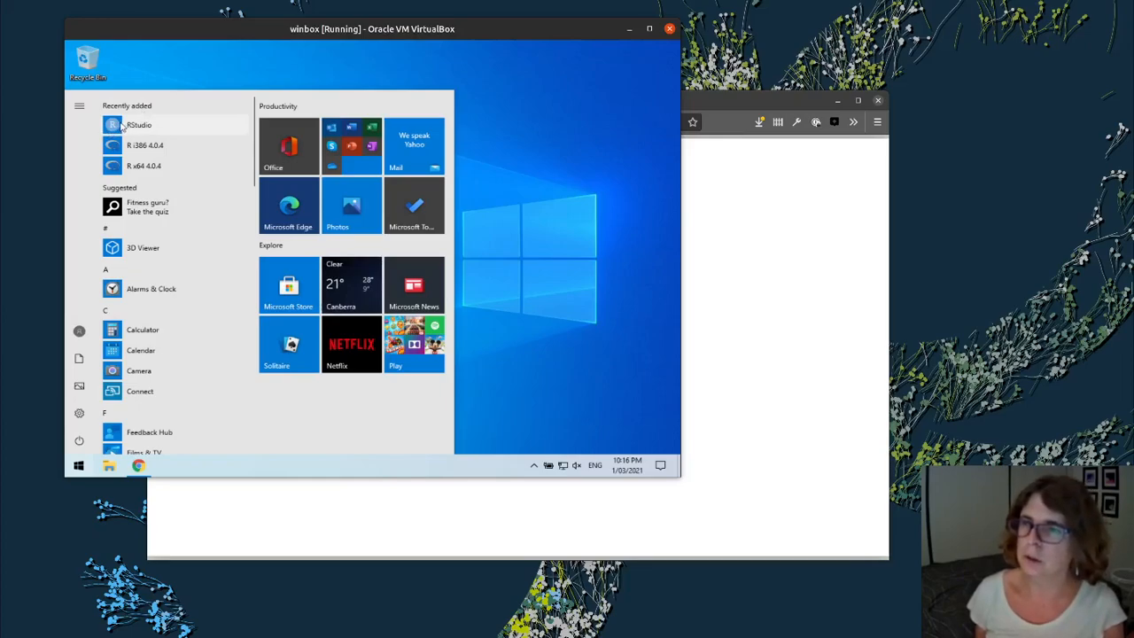
{"action": "left_click_drag", "start_coordinate": [115, 130], "coordinate": [175, 66]}
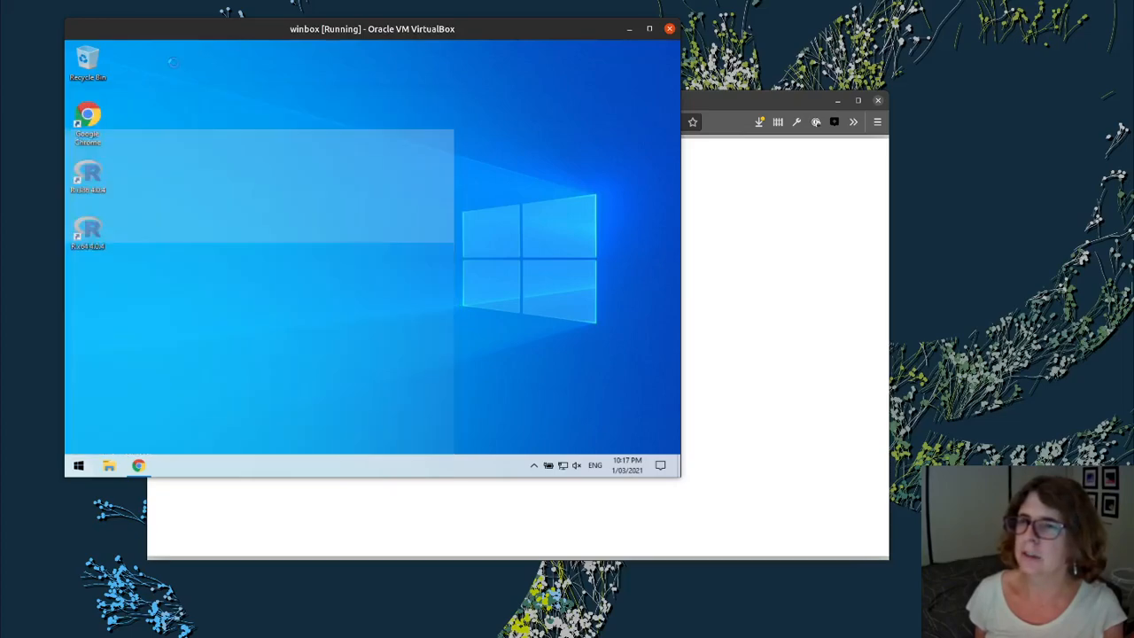
{"action": "left_click", "coordinate": [212, 204]}
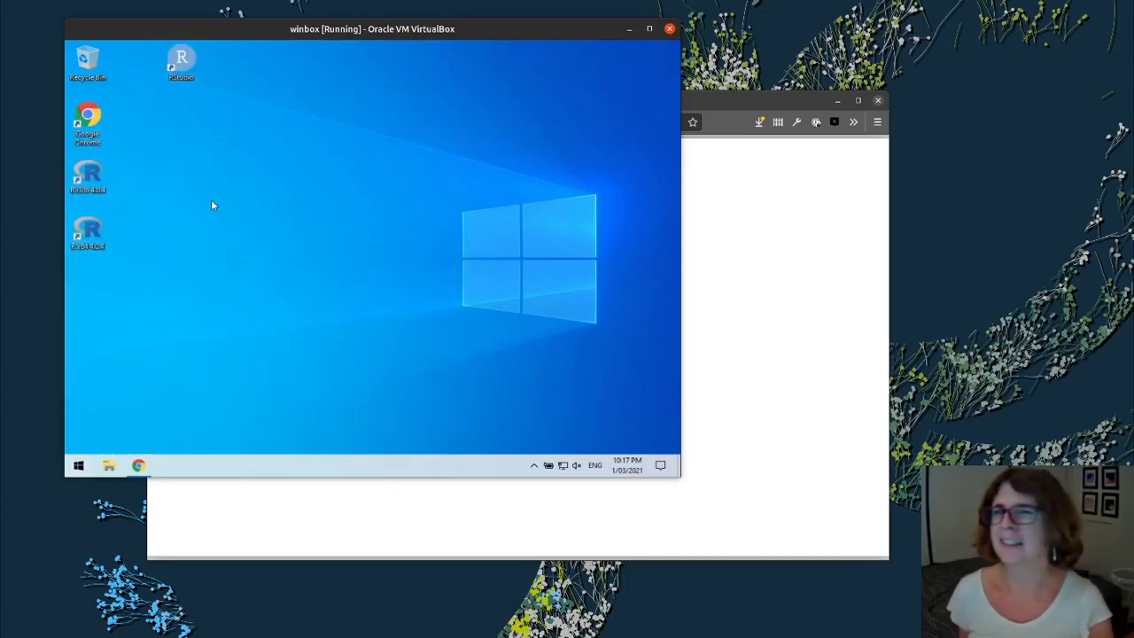
- Launch RStudio from its desktop shortcut and agree to automated crash reporting
{"action": "double_click", "coordinate": [199, 61]}
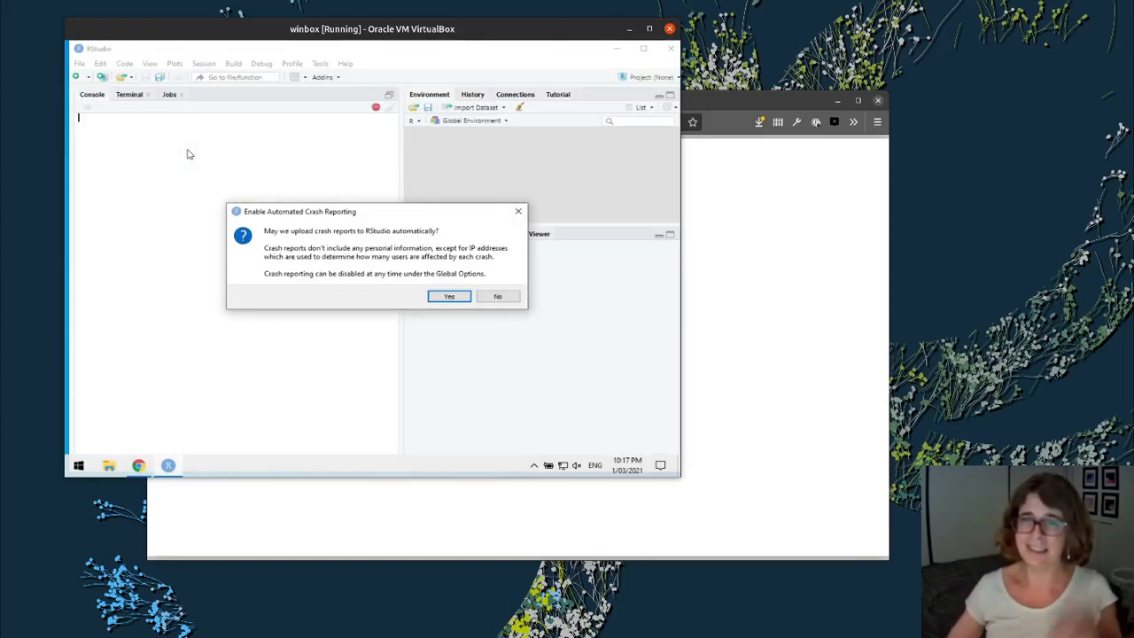
{"action": "left_click", "coordinate": [445, 297]}
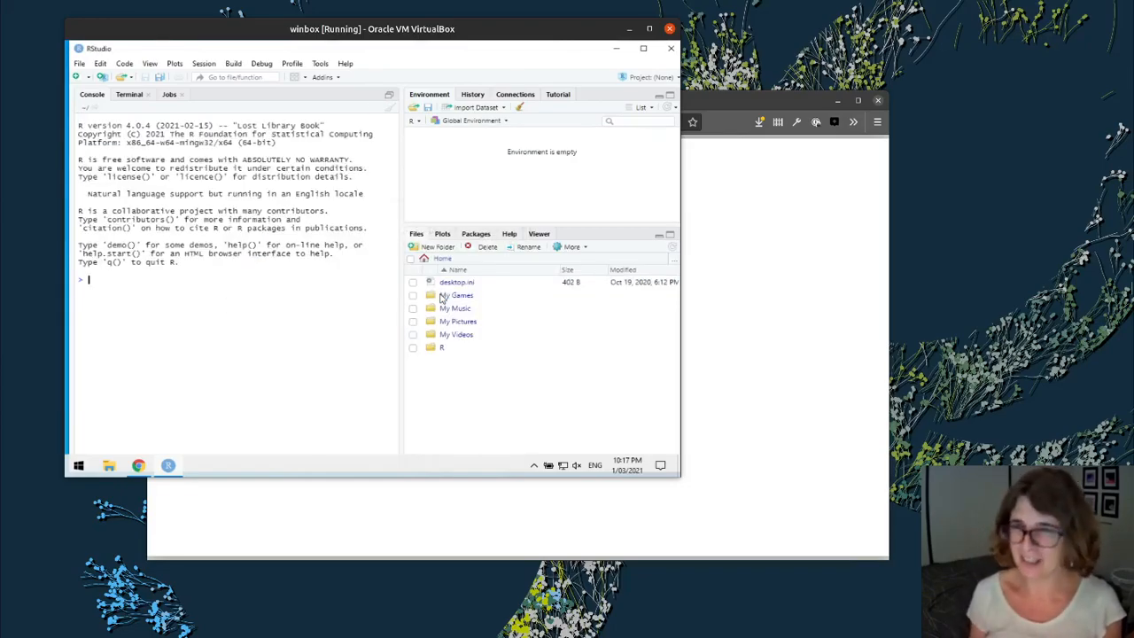